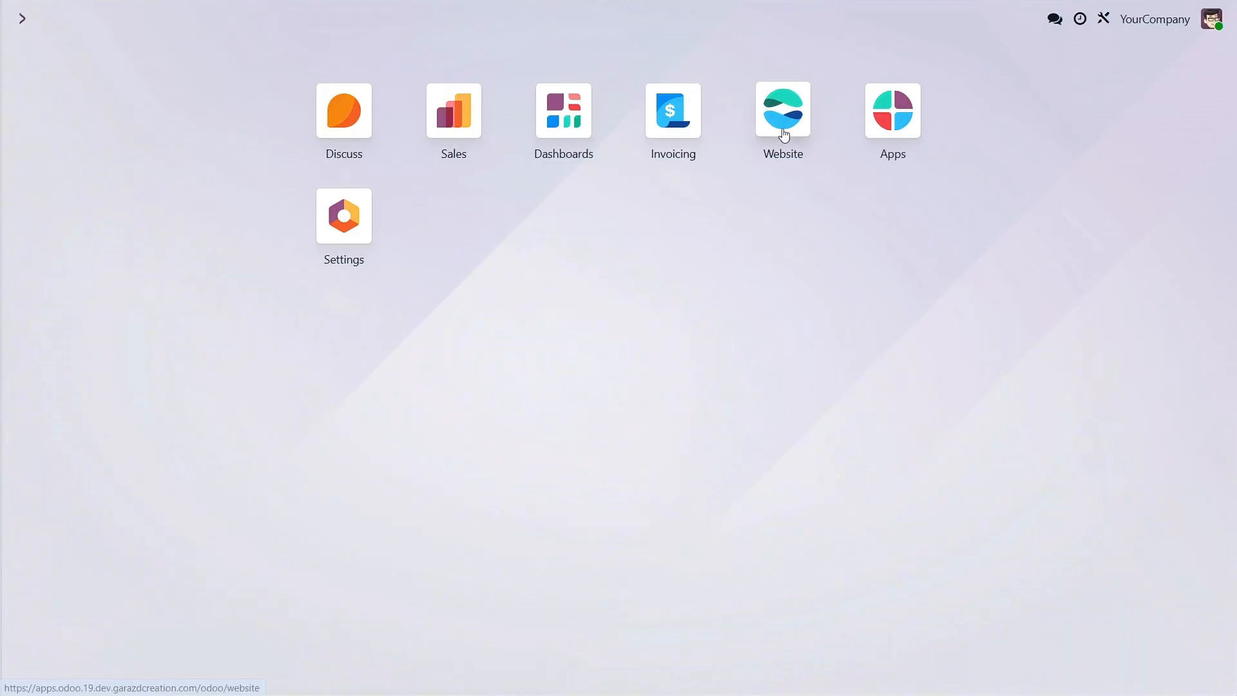
Examine the Google Analytics option and its documentation in the Tracking & SEO section of the Website settings
left_click(782, 129)
left_click(322, 19)
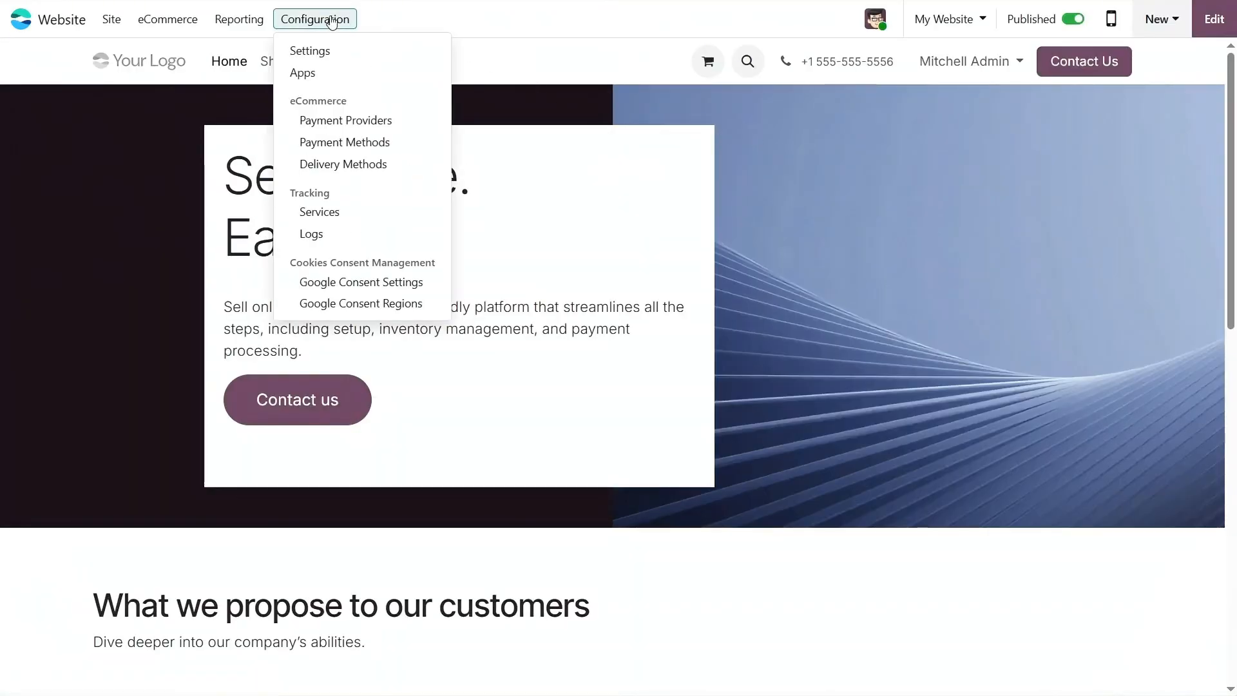
left_click(361, 49)
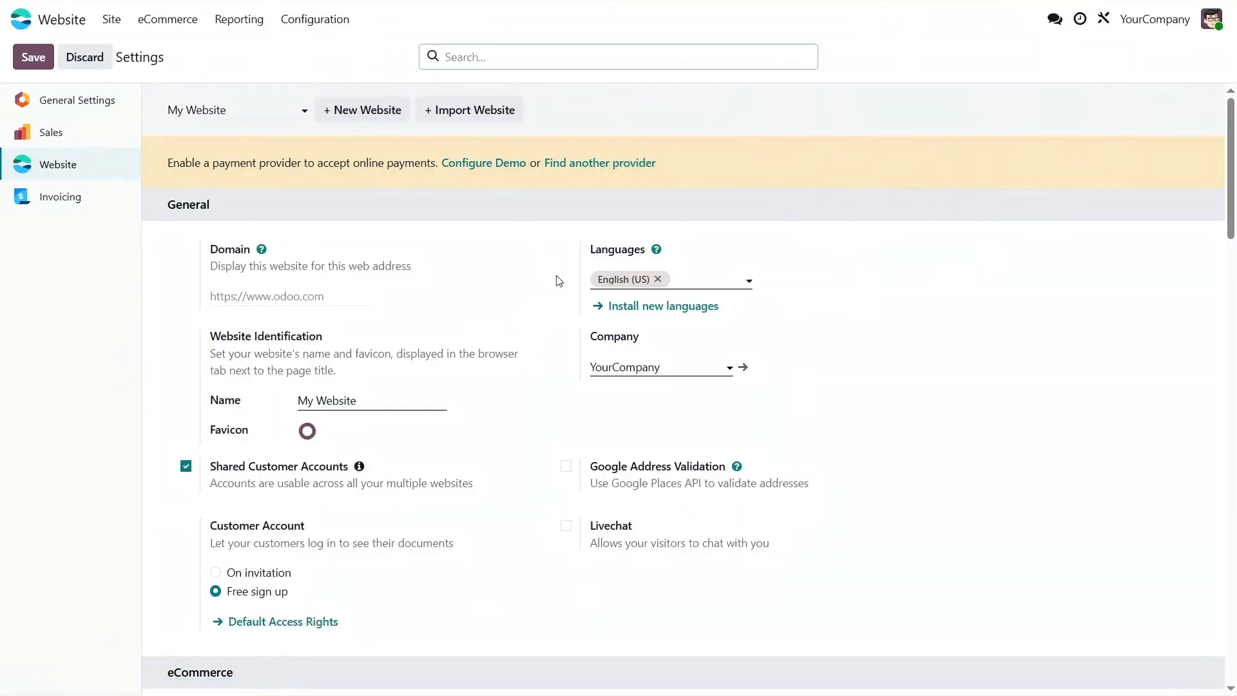
scroll(555, 278, "down", 15)
scroll(554, 275, "down", 8)
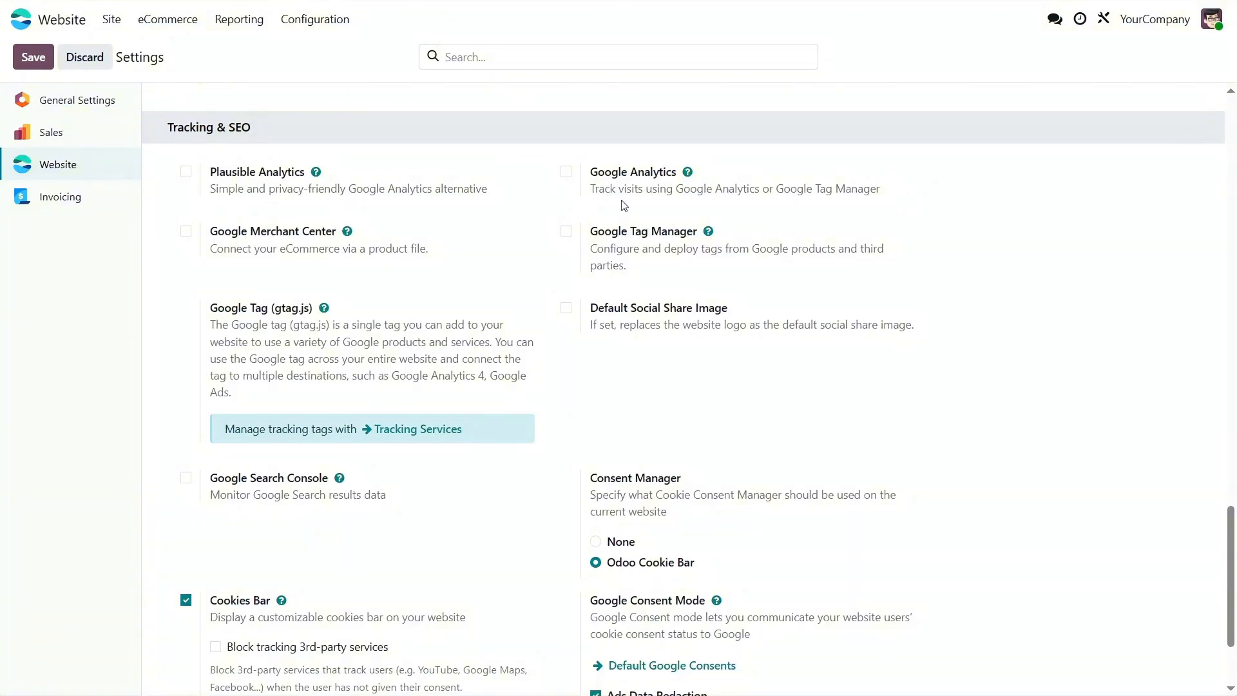
left_click(687, 171)
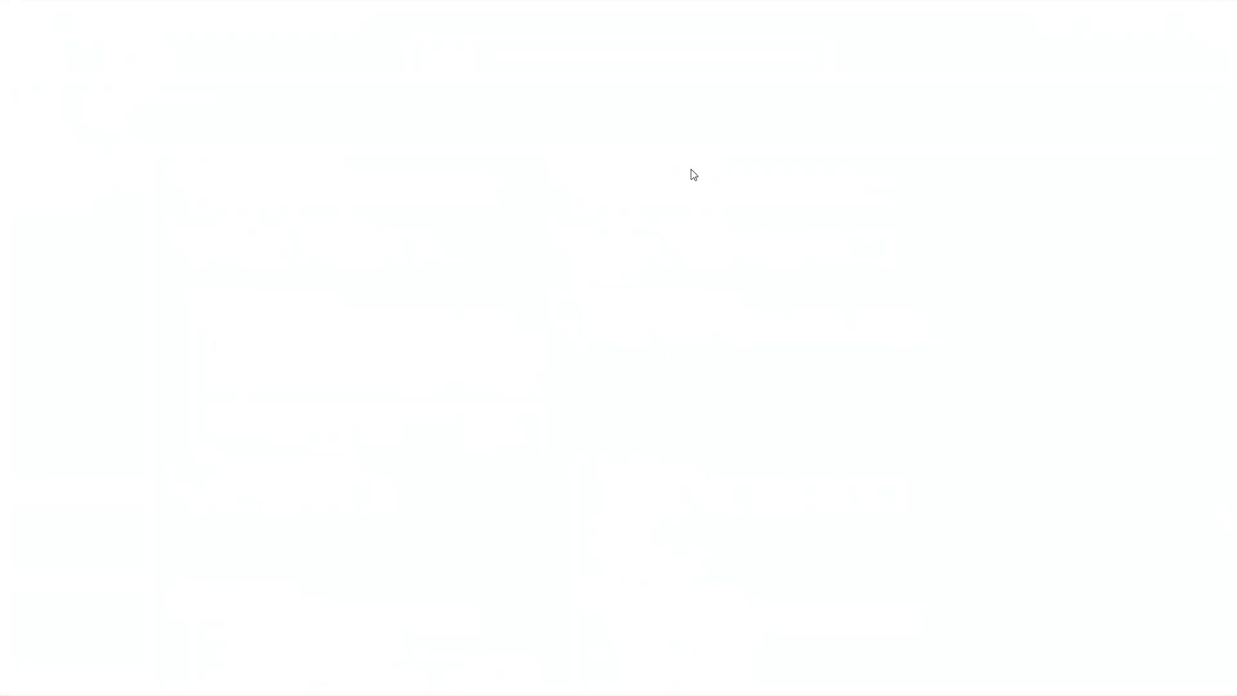
scroll(1027, 350, "down", 8)
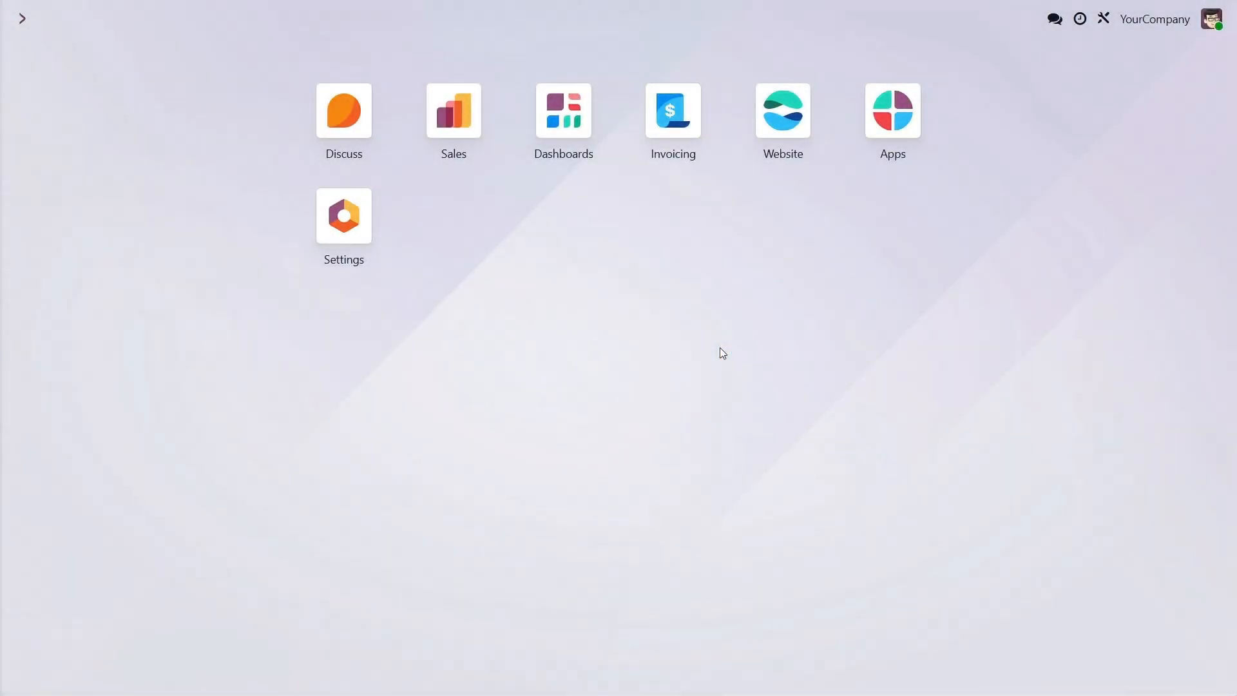
Activate enhanced website tracking with debug logging in the Website settings, save, and open the tracking services list
left_click(800, 127)
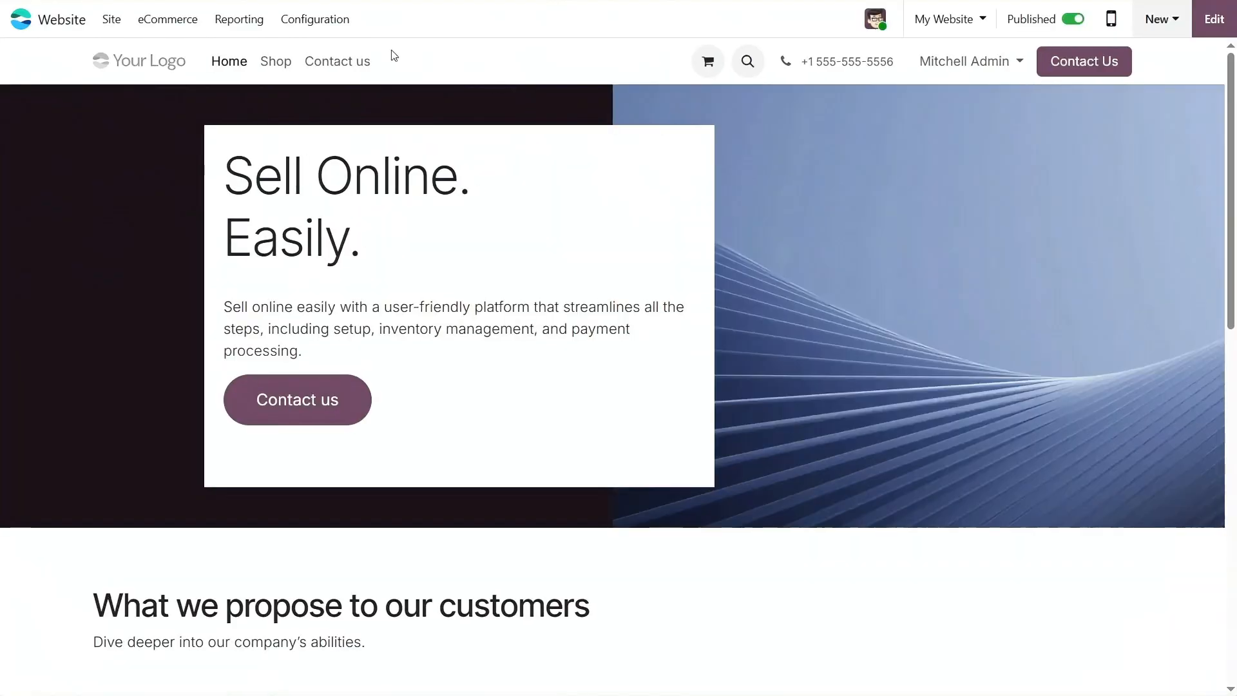
left_click(337, 23)
left_click(351, 51)
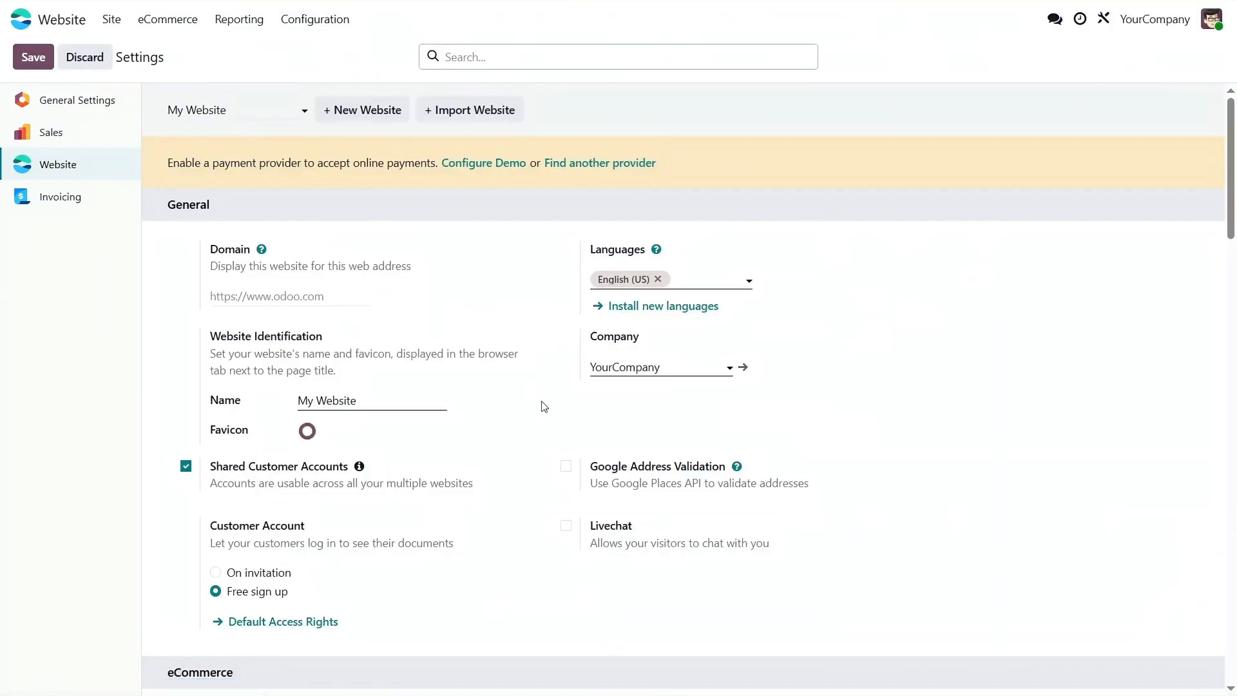
scroll(544, 405, "down", 8)
scroll(540, 406, "down", 10)
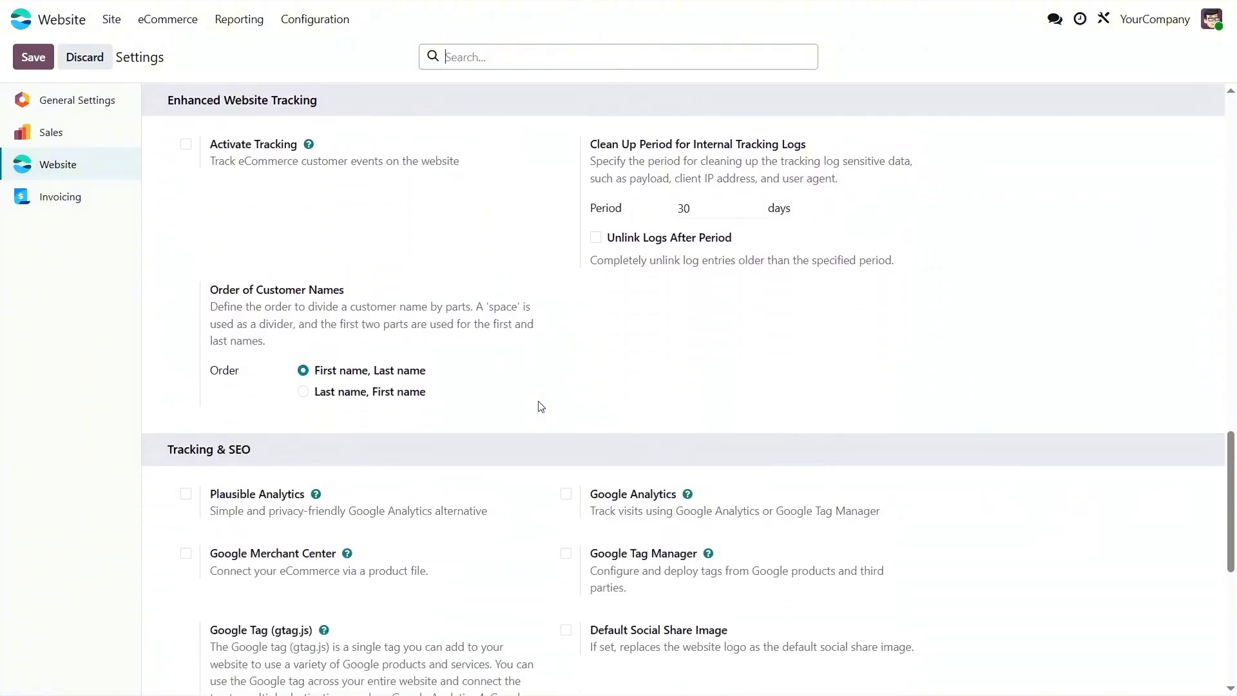
left_click(186, 145)
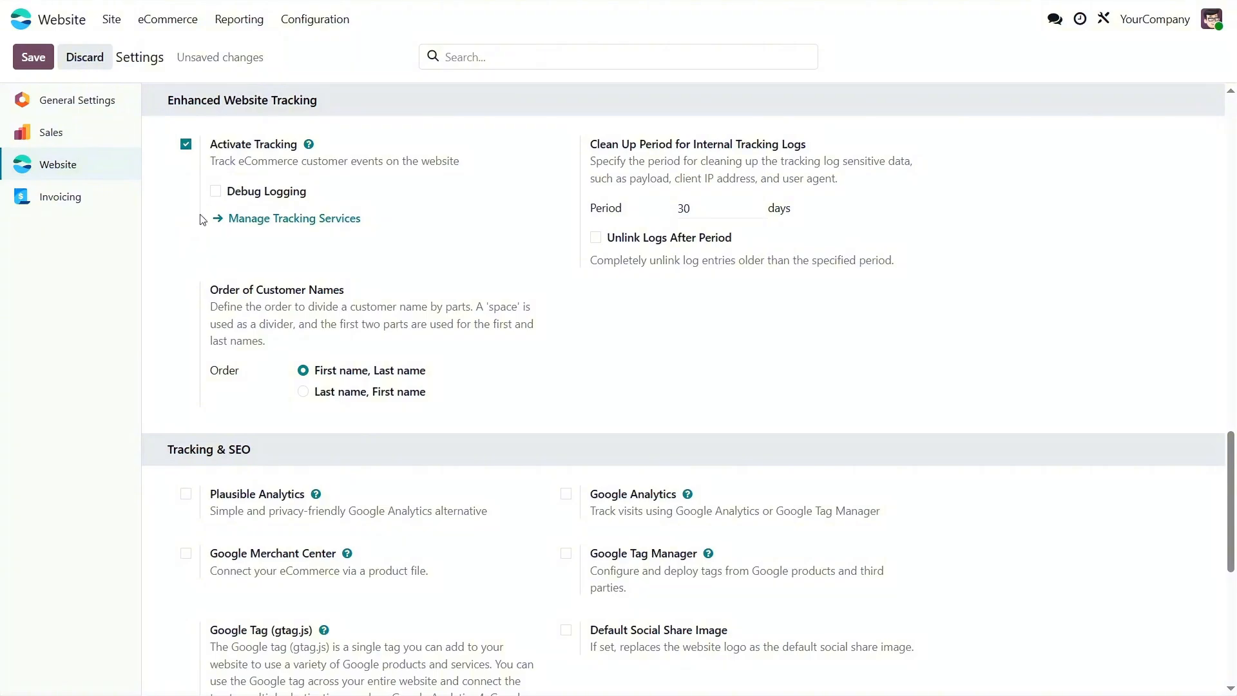
left_click(215, 190)
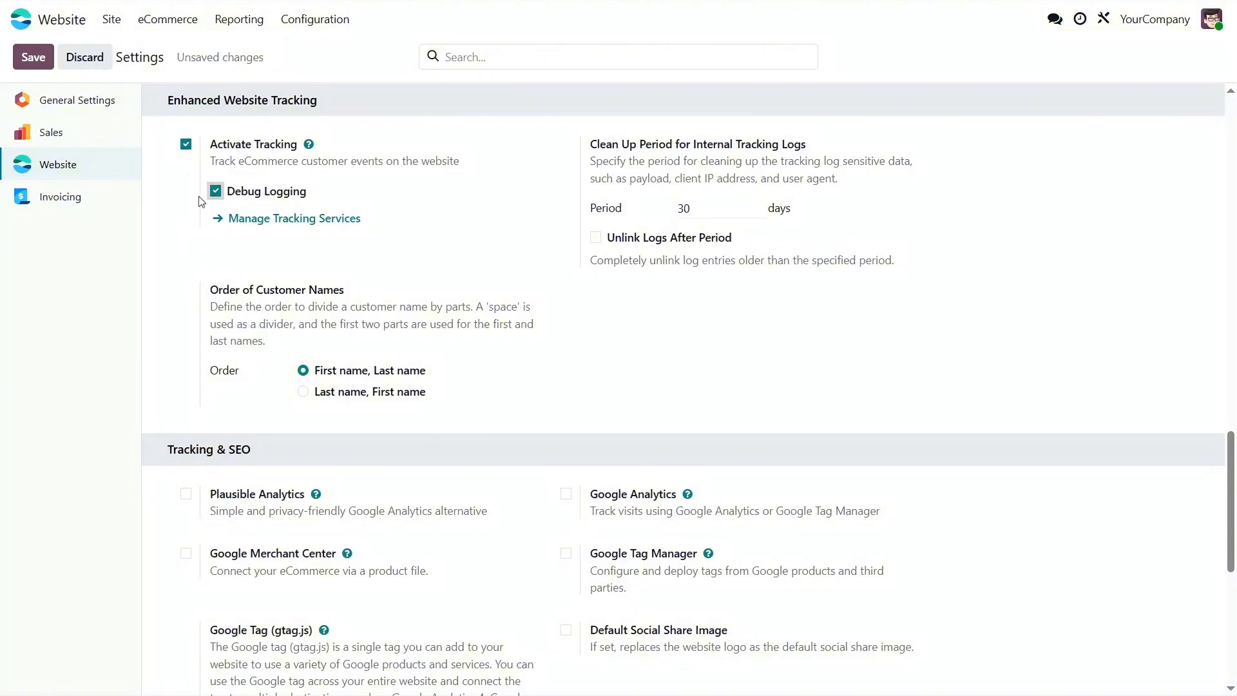
left_click(33, 57)
left_click(326, 26)
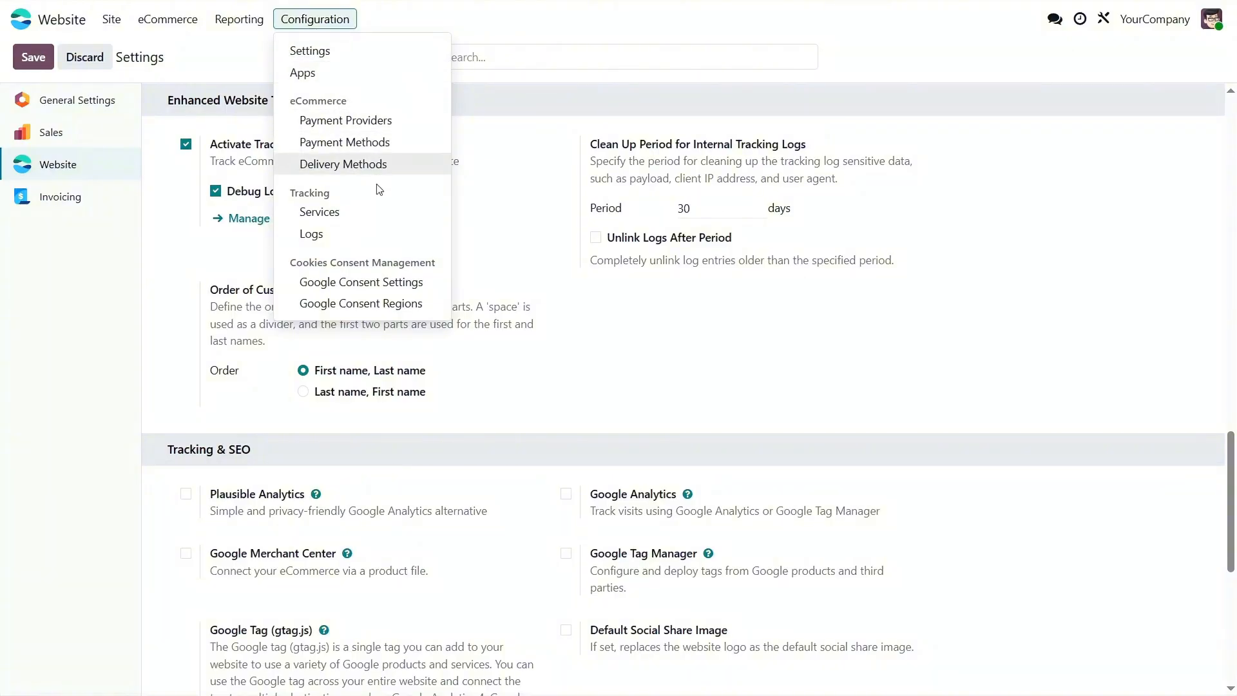
left_click(379, 213)
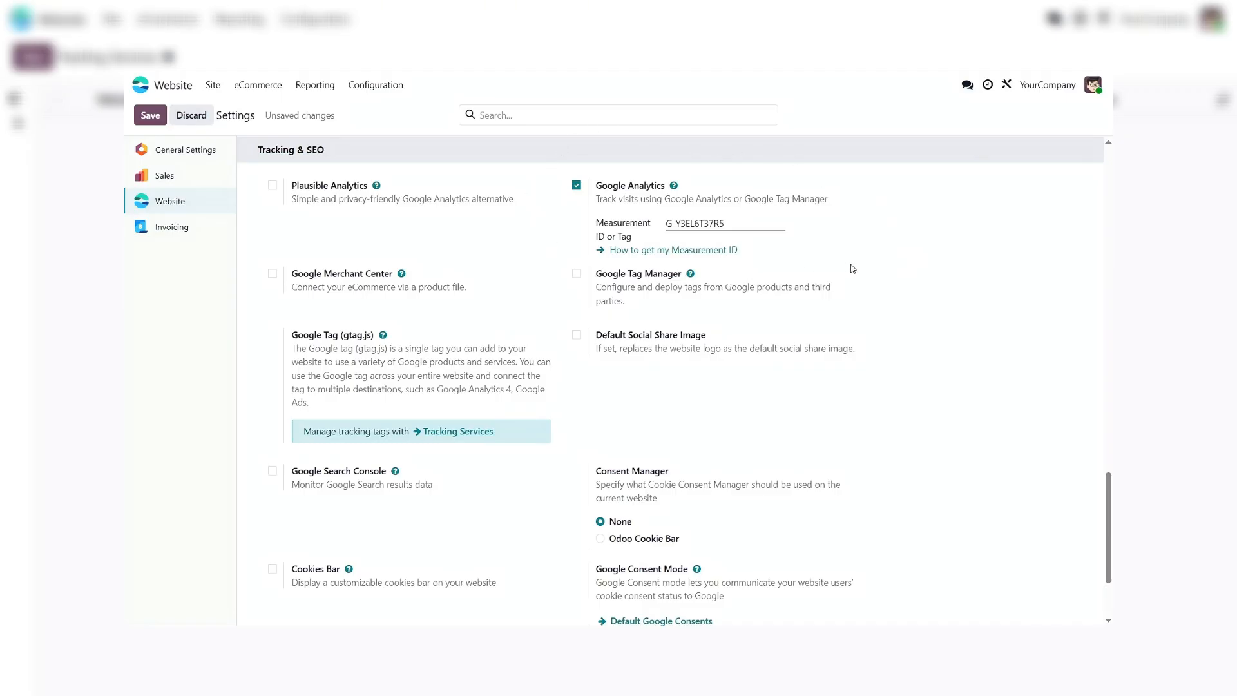
Clear the Google Analytics measurement ID, disable Google Analytics in the Tracking & SEO settings, and save
left_click_drag(783, 223, 620, 219)
key("BackSpace")
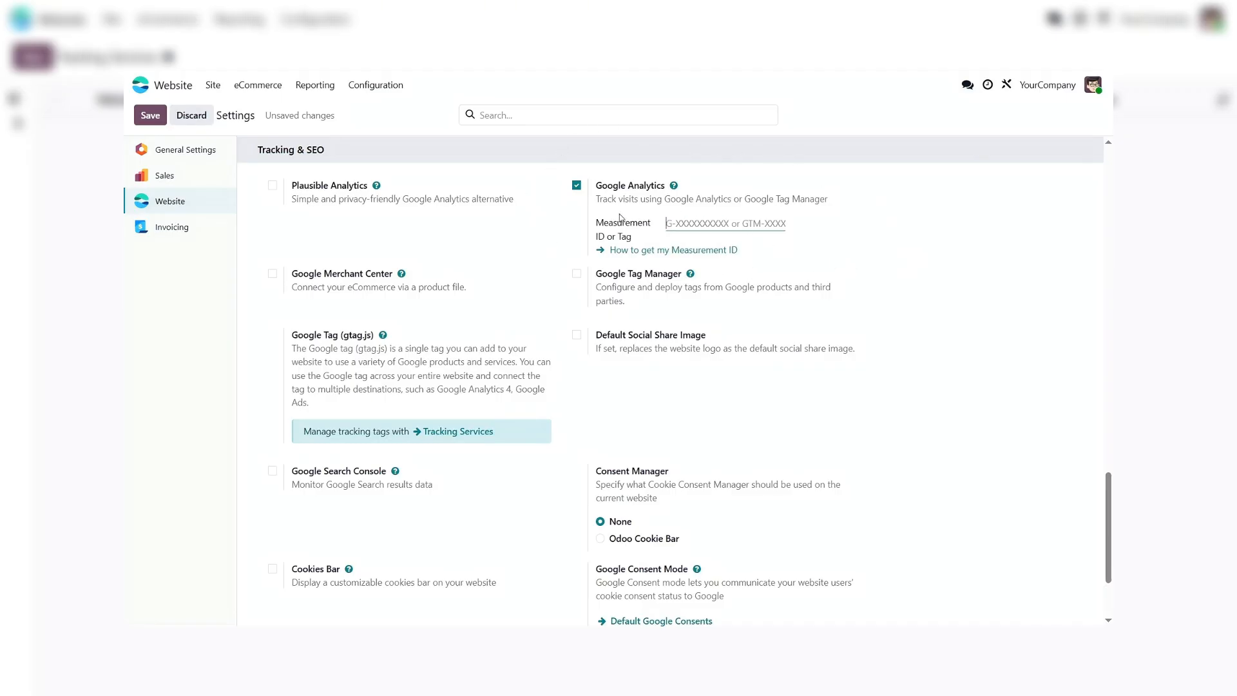
left_click(576, 186)
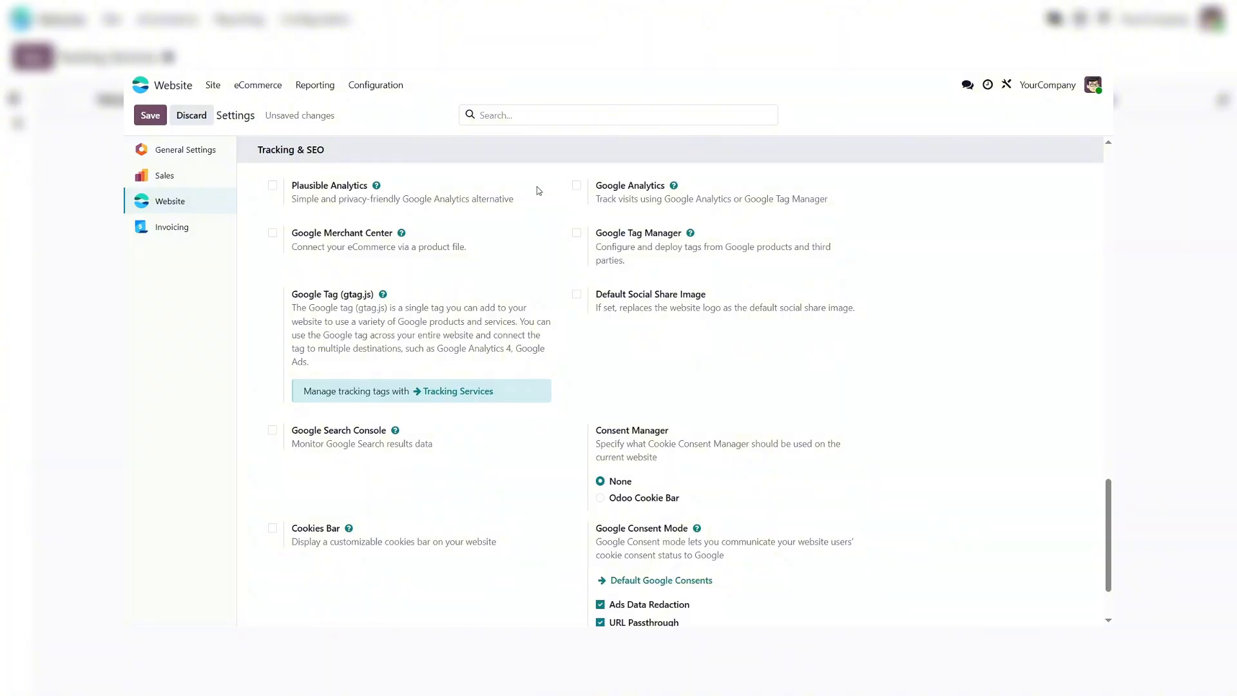
left_click(148, 115)
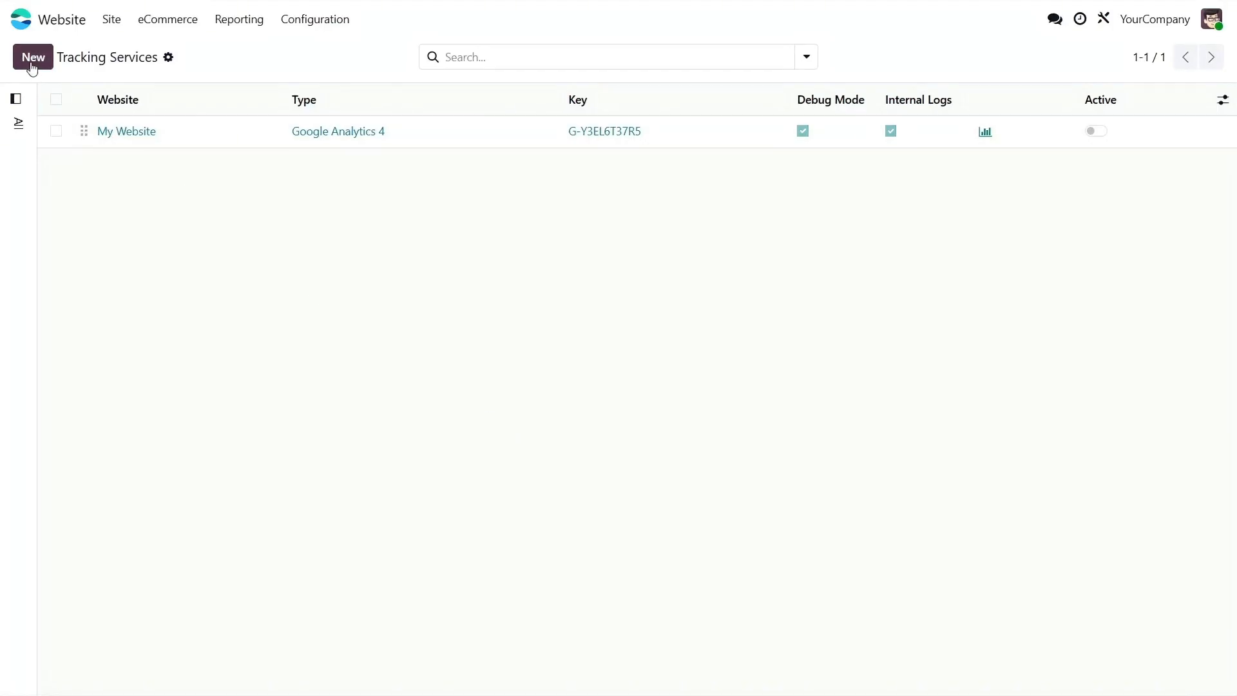
Create and save a tracking service for My Website with type Google Tag Manager and key GTM-MVRMD2GW
left_click(33, 61)
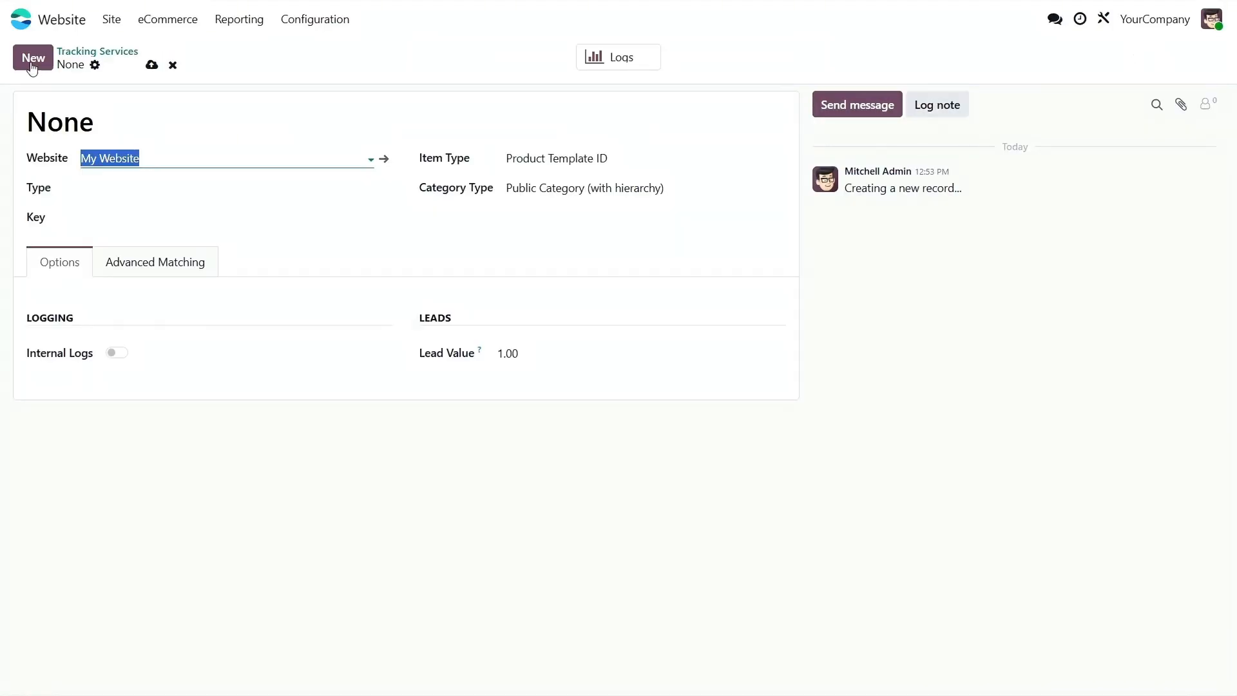
left_click(156, 158)
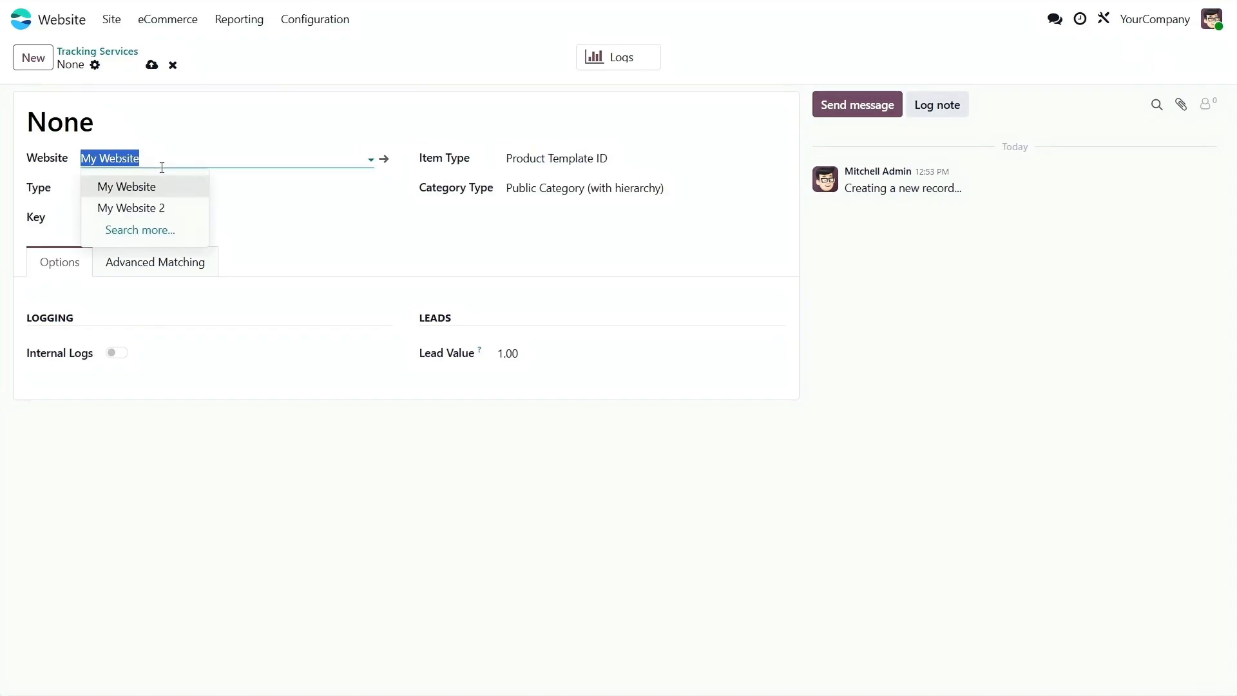
left_click(169, 188)
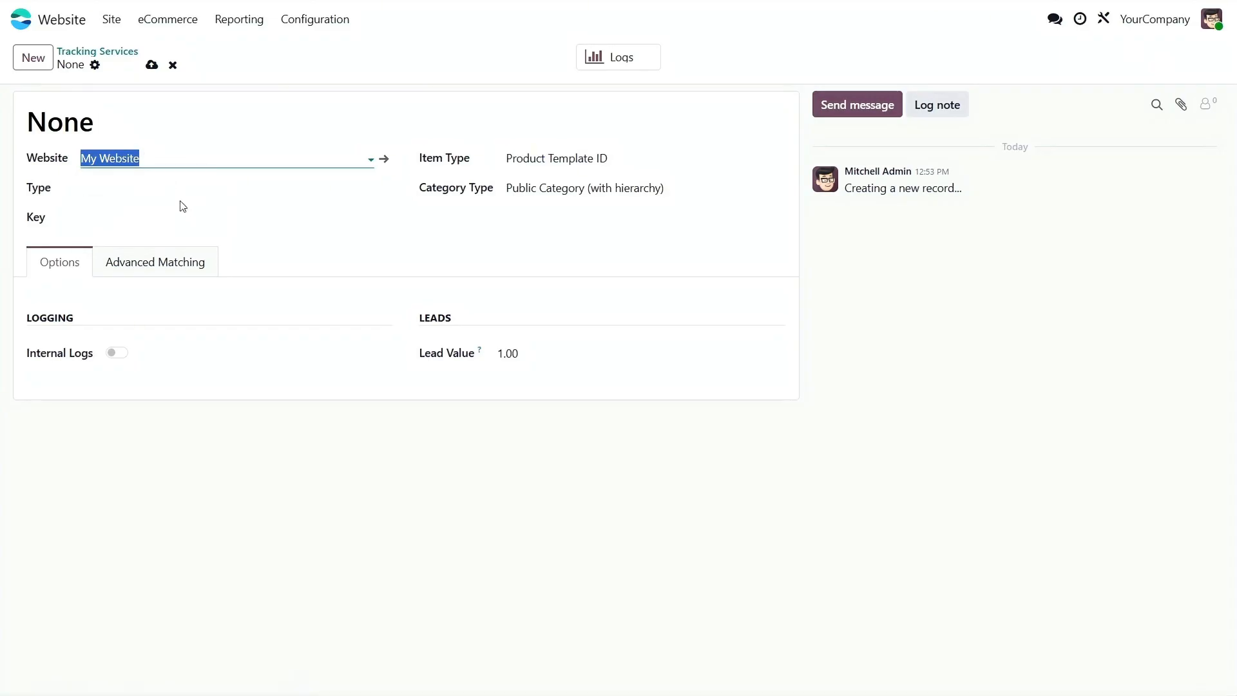
left_click(163, 187)
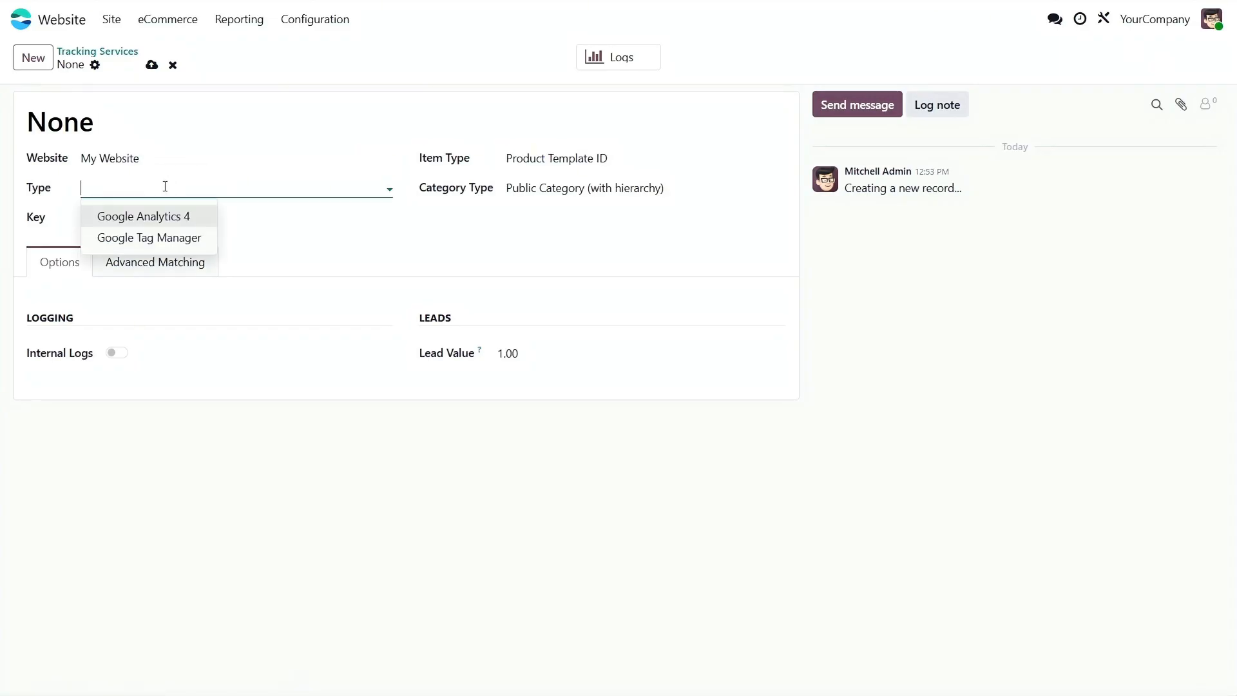
left_click(192, 237)
left_click(168, 216)
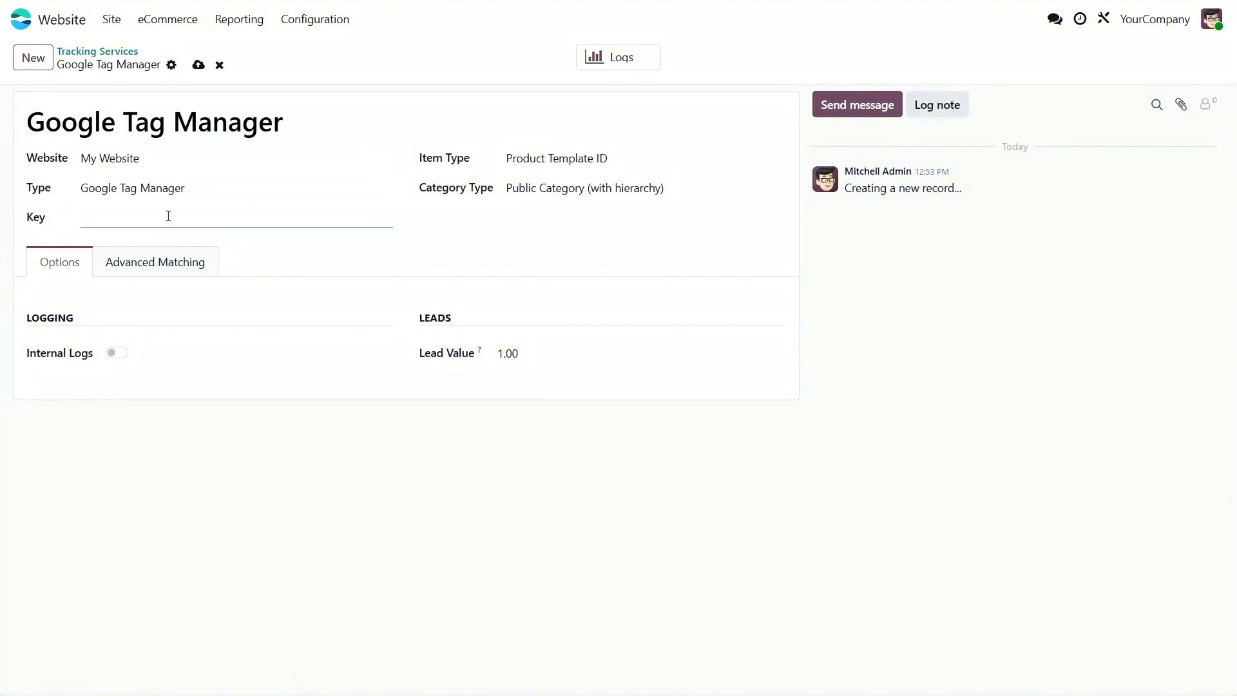
type("GTM-MVRMD2GW")
left_click(198, 66)
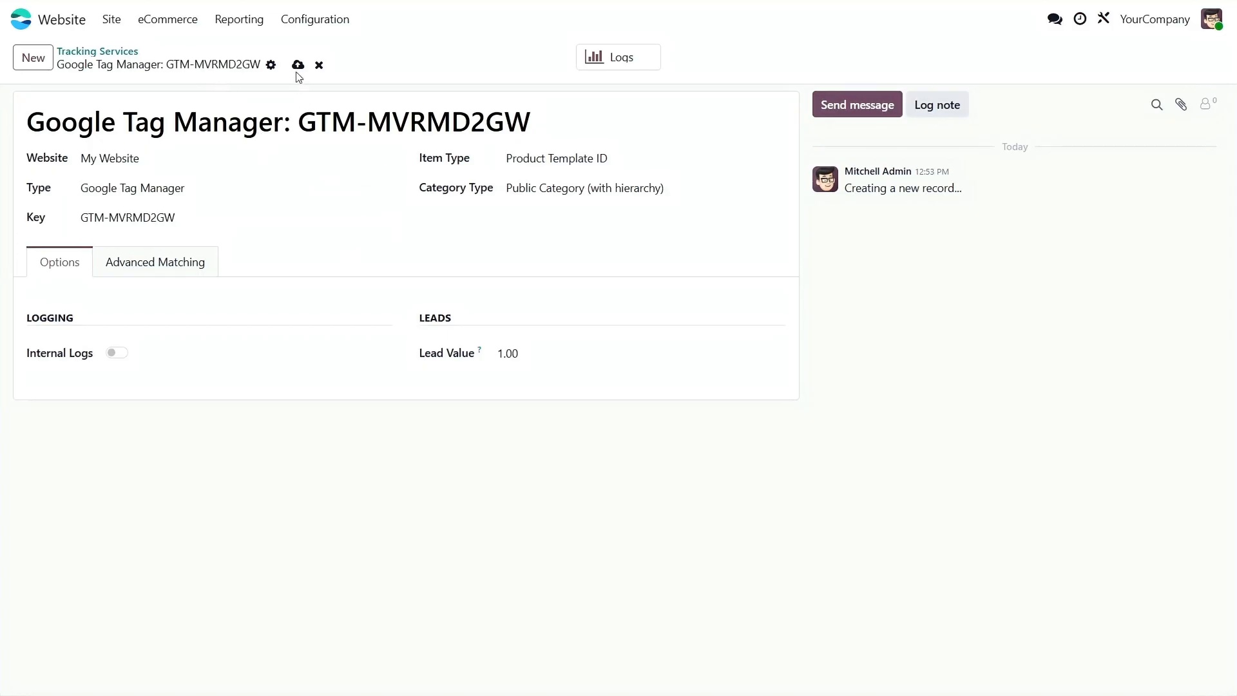
left_click(297, 69)
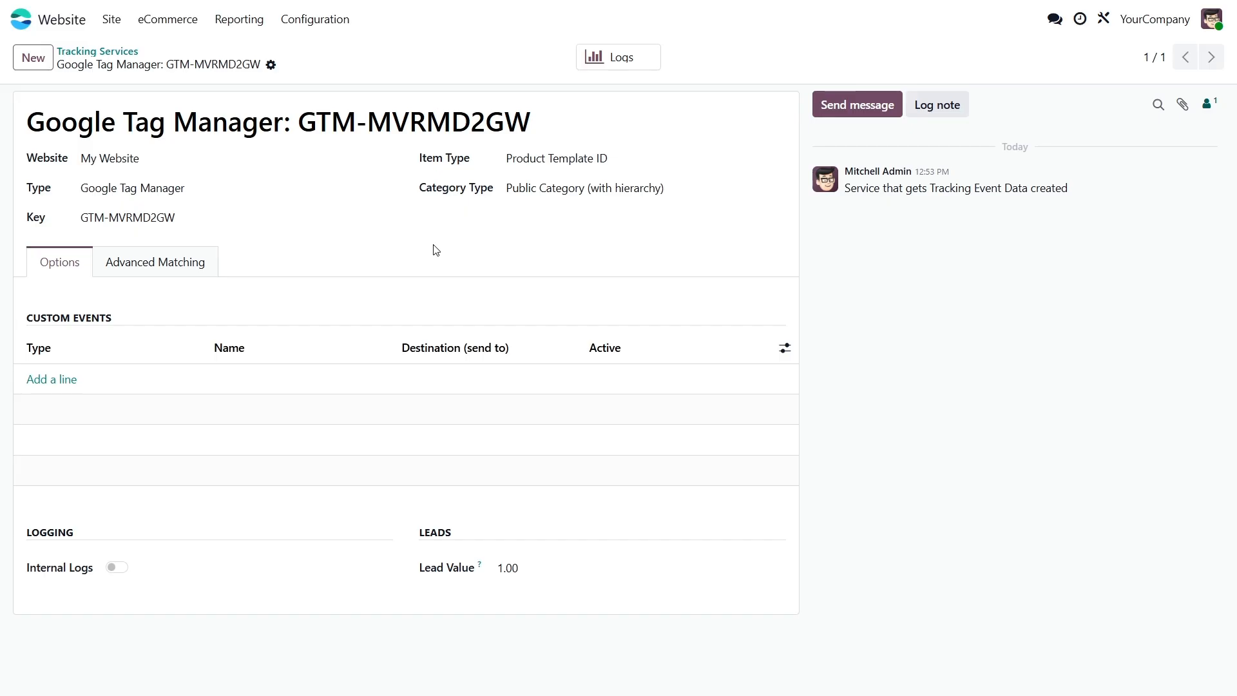
Set the tracking service's item type to Product Variant ID and its category type to Public Category (with hierarchy)
left_click(636, 157)
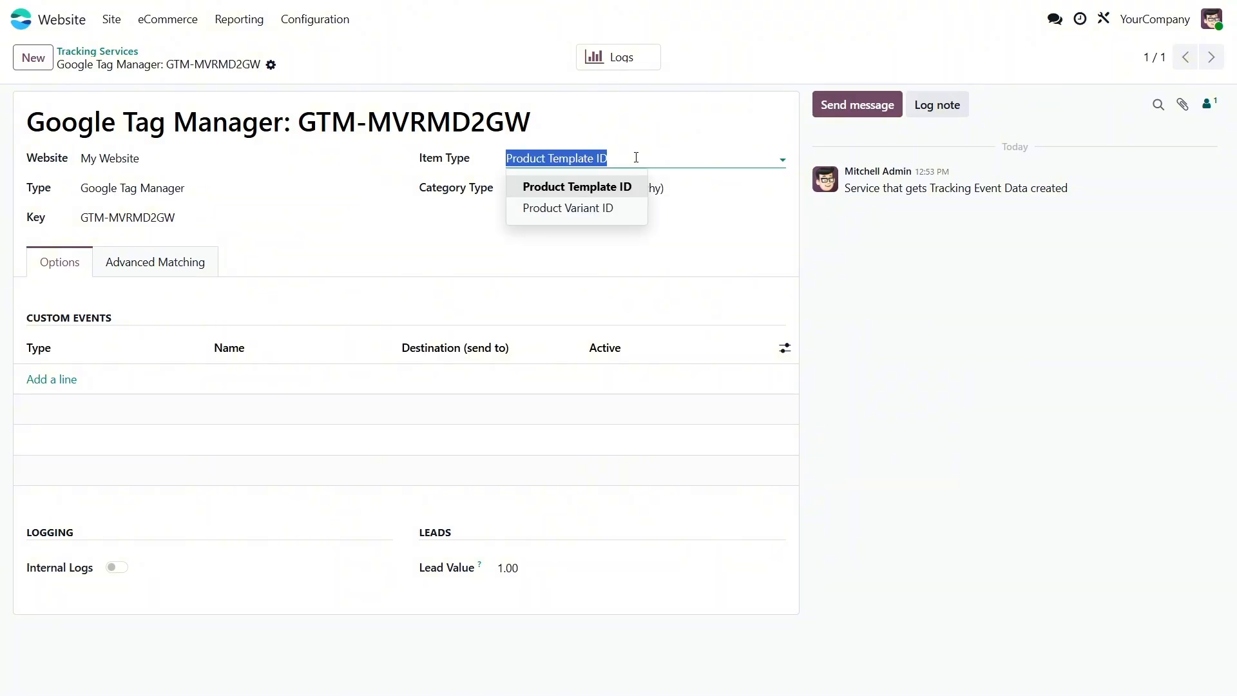
left_click(639, 210)
left_click(572, 251)
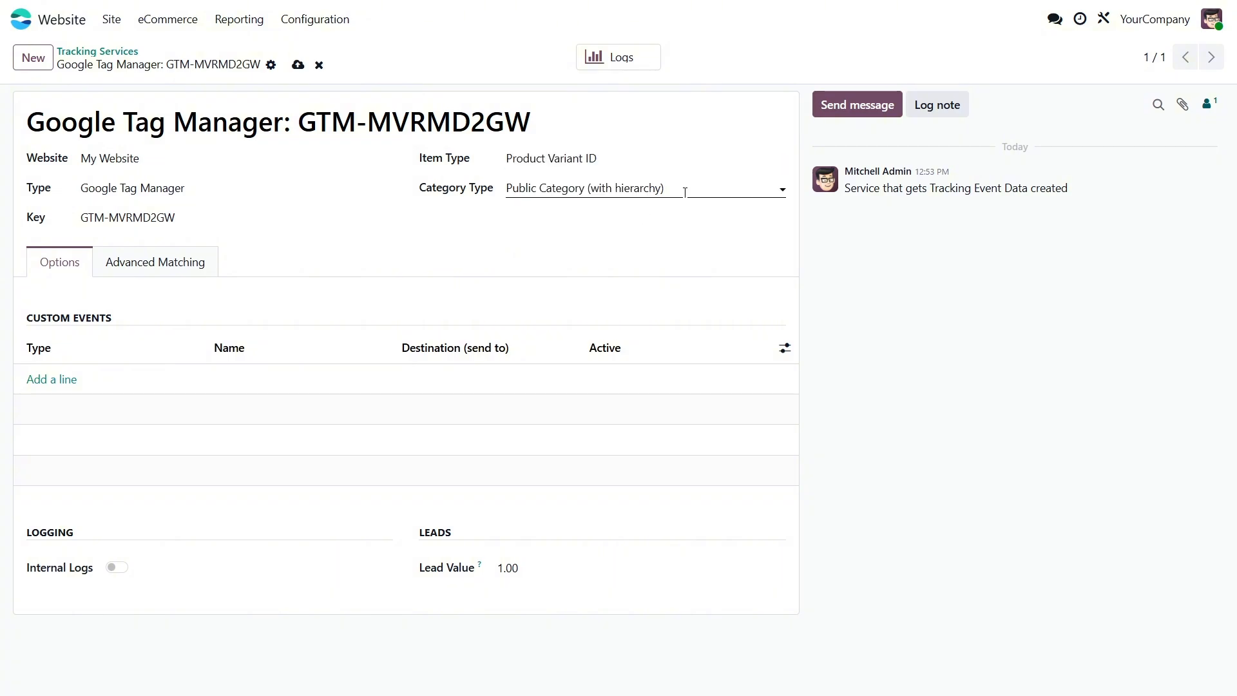
left_click(684, 191)
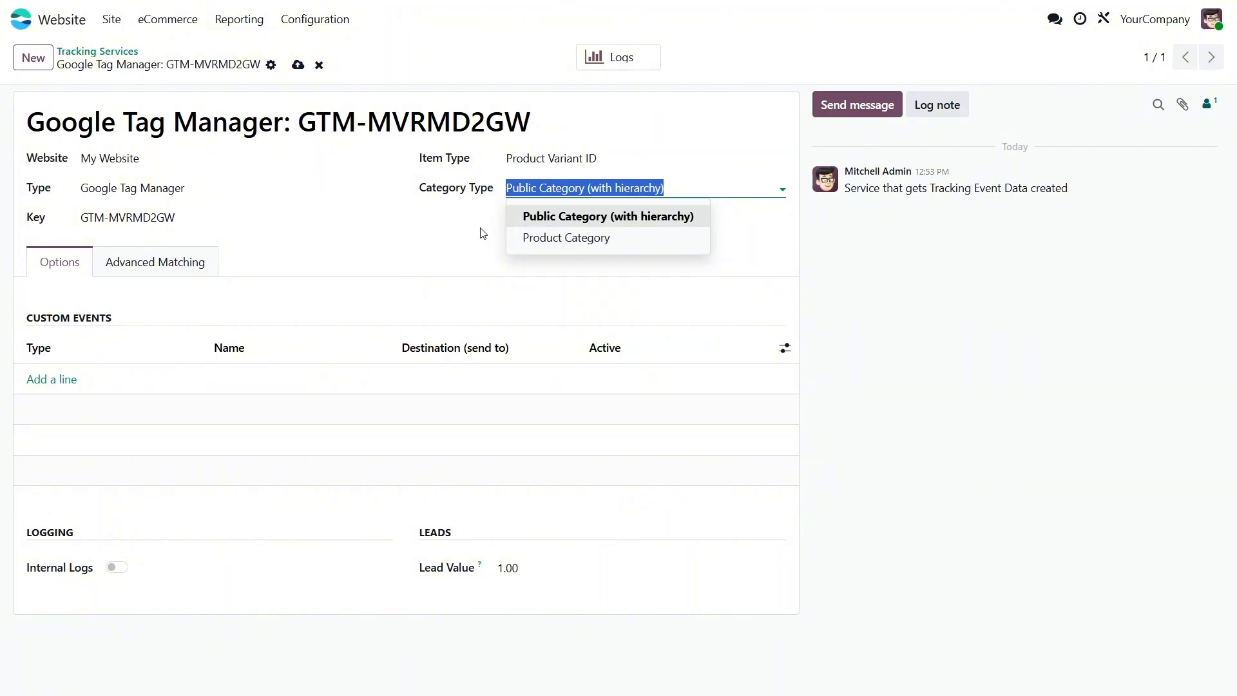
left_click(524, 215)
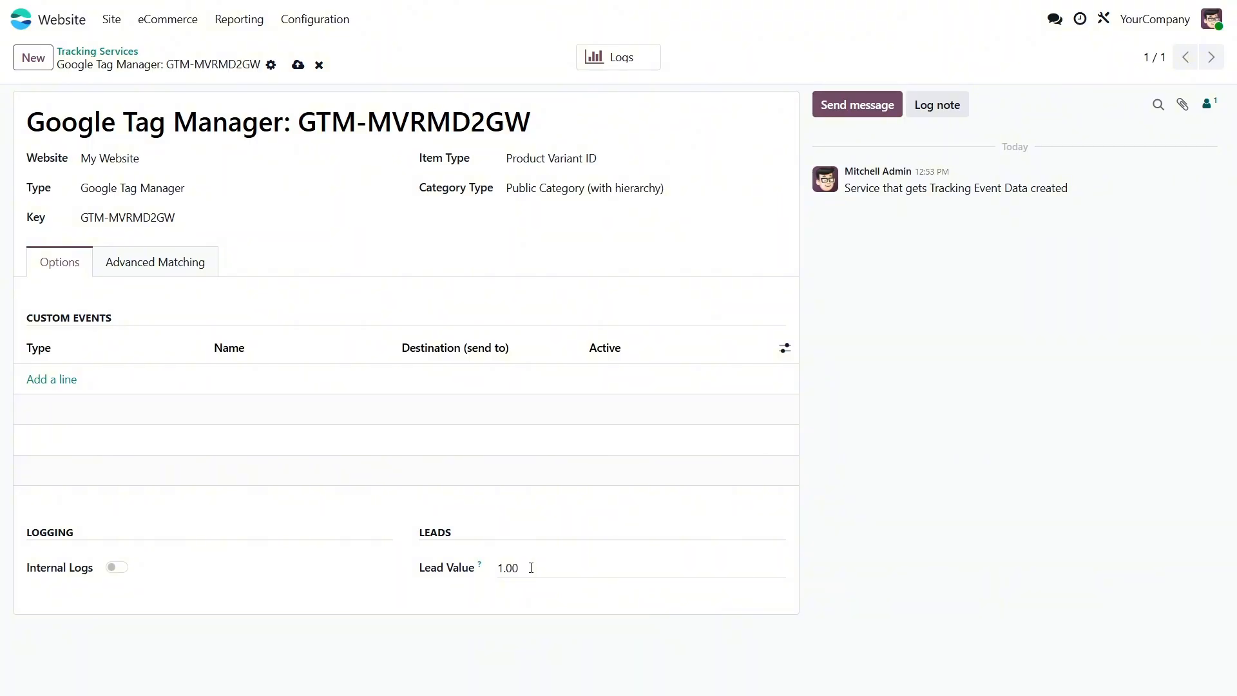
Set the tracking service's lead value to 100, save it, and enable internal logs
left_click(530, 567)
type("100")
left_click(392, 577)
left_click(298, 64)
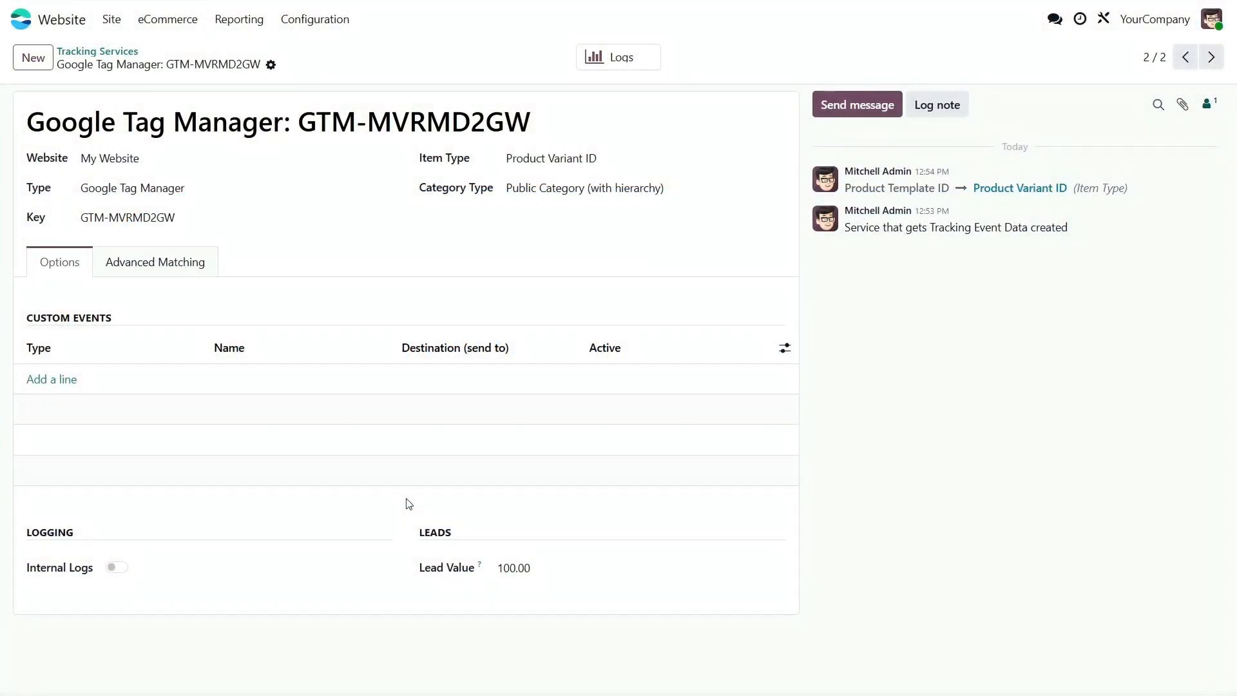
left_click(120, 569)
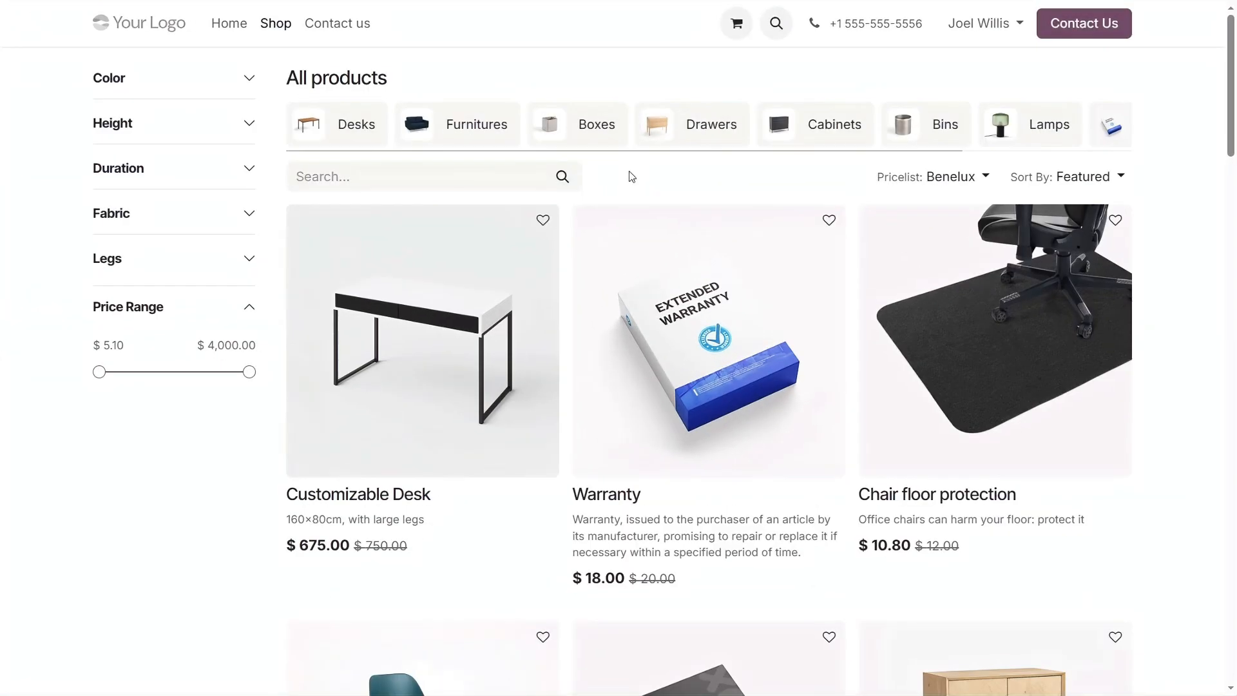
In the online shop, search for "desk" and add the Corner Desk Right Sit to the cart without options
left_click(530, 171)
type("desk")
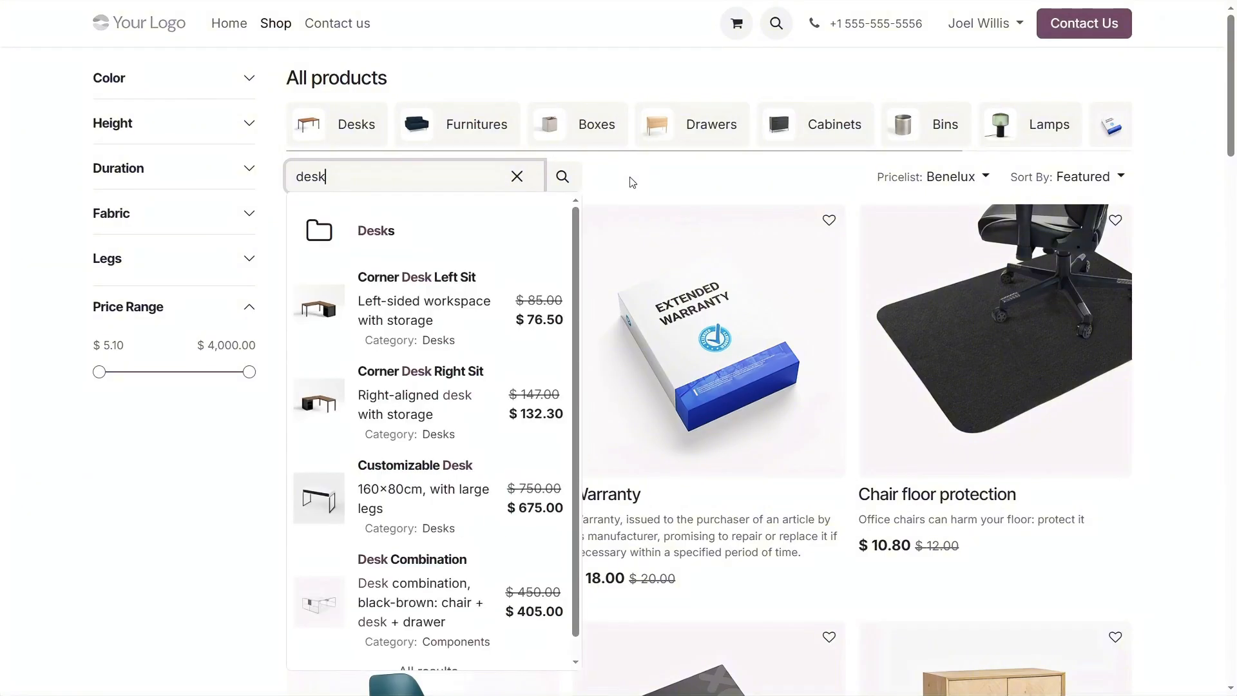
key("Return")
left_click(597, 442)
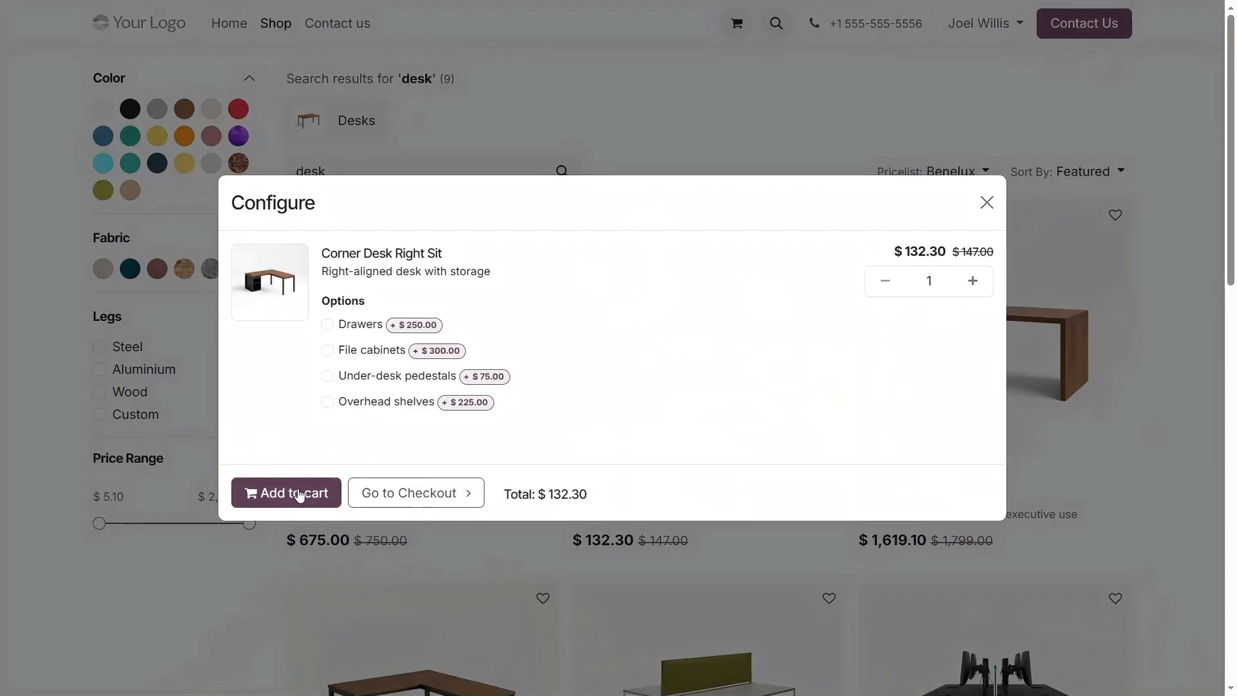
left_click(299, 495)
Search the shop for "chair" and add the Office Chair Black to the cart
left_click(516, 172)
type("cha")
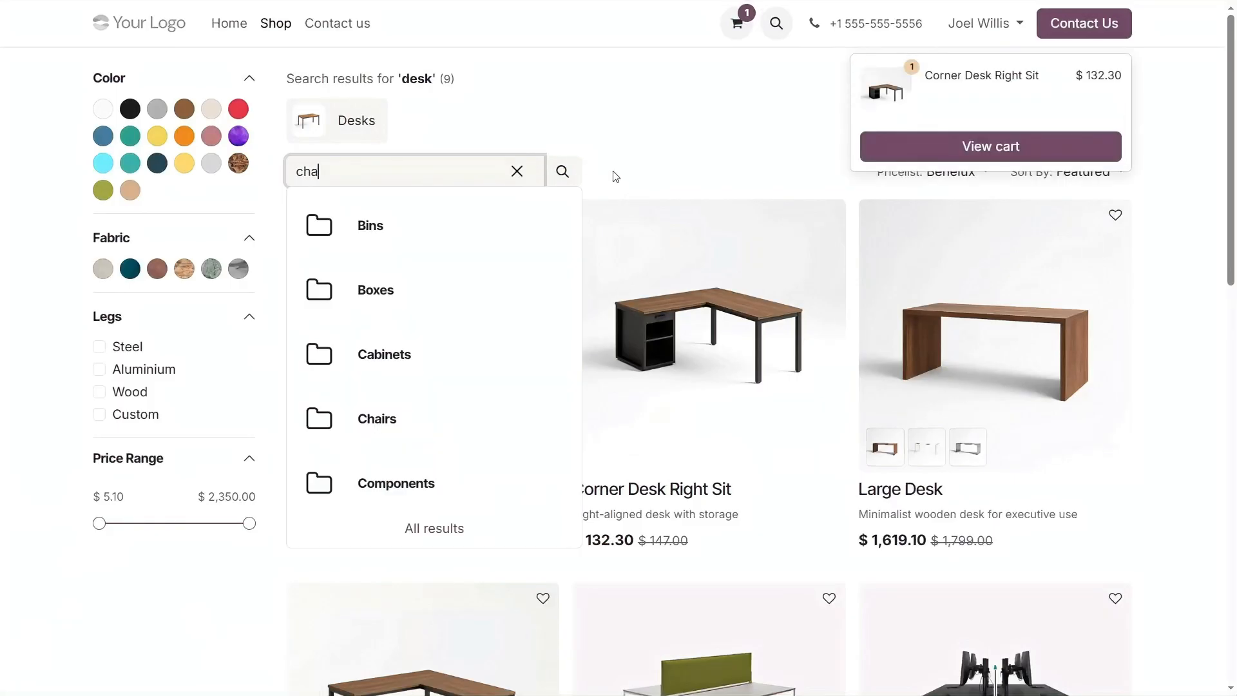
type("ir")
key("Return")
scroll(678, 405, "down", 5)
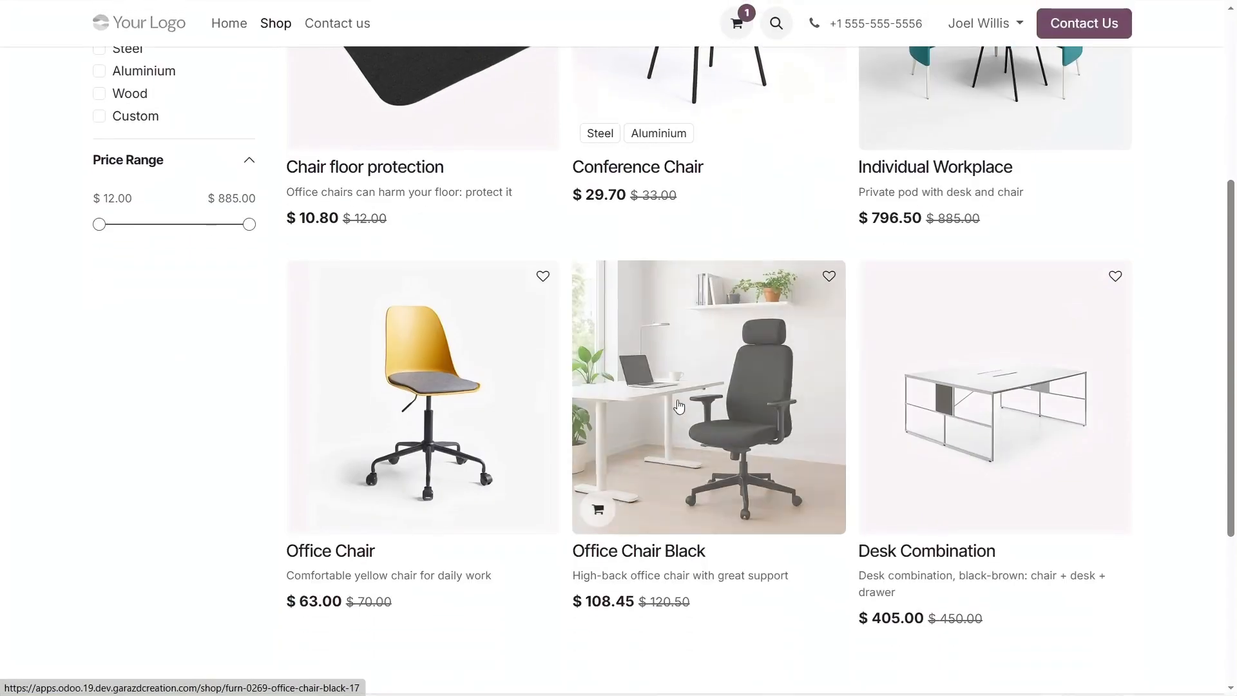
left_click(598, 509)
Check out the cart and pay for the order with the saved Demo payment method
left_click(986, 147)
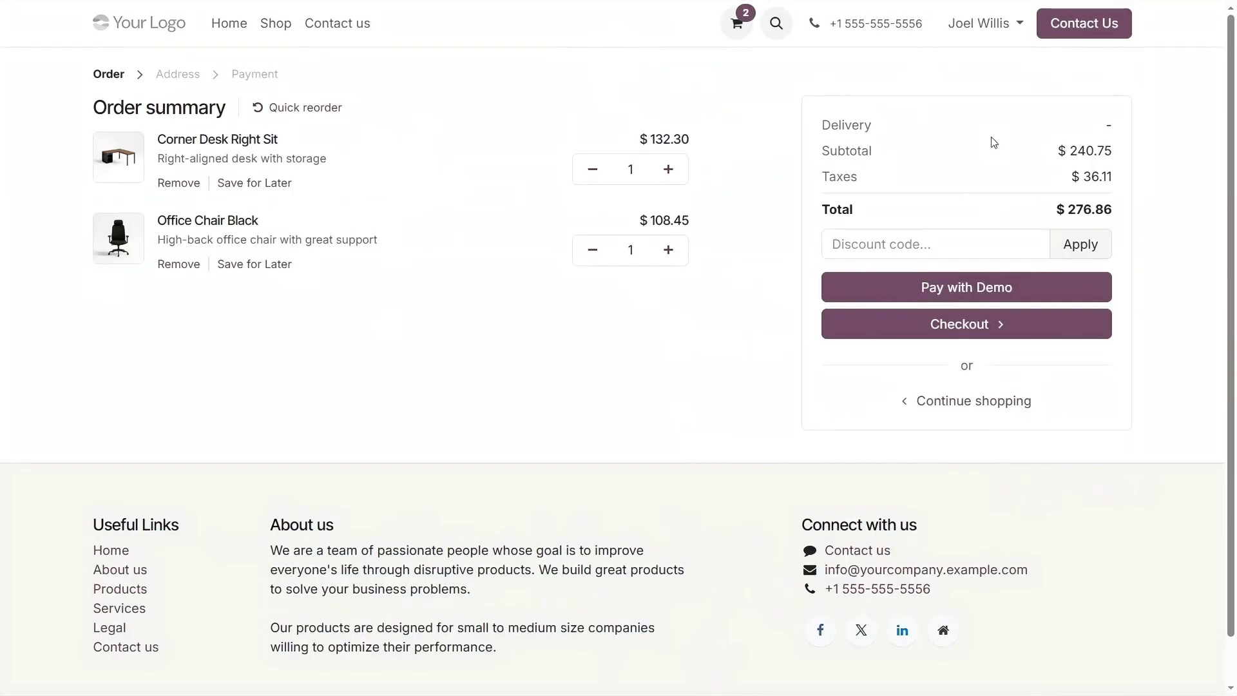
left_click(966, 323)
left_click(955, 437)
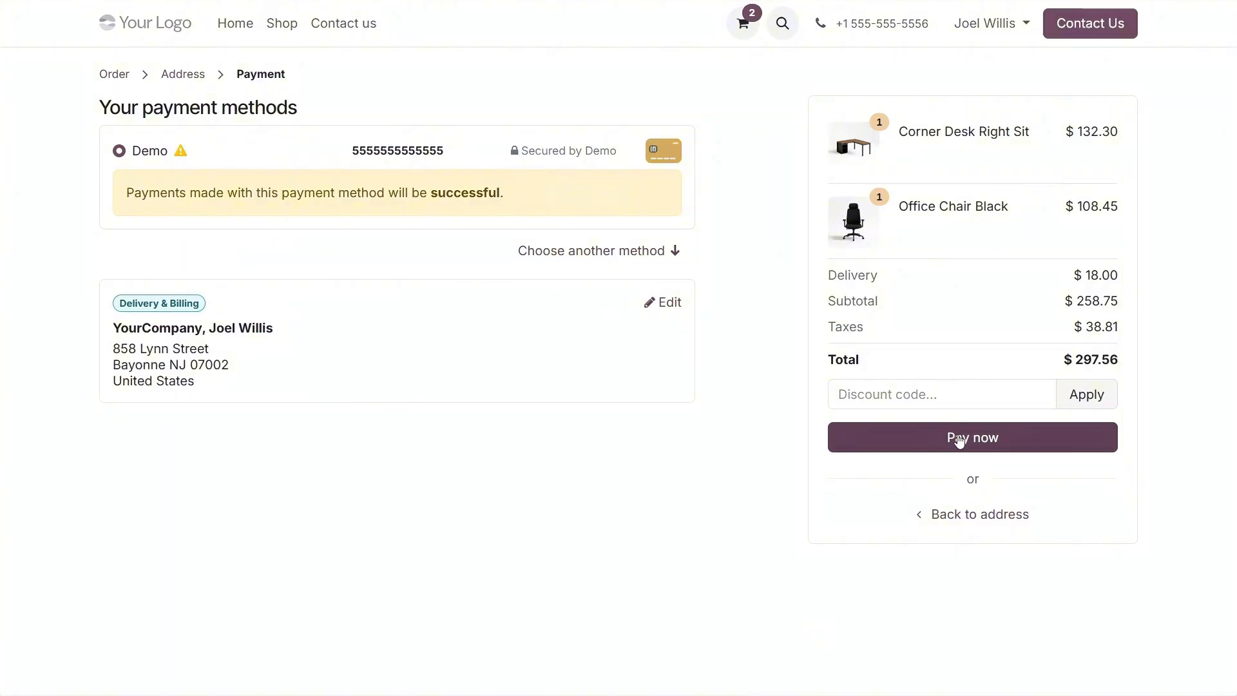
left_click(958, 438)
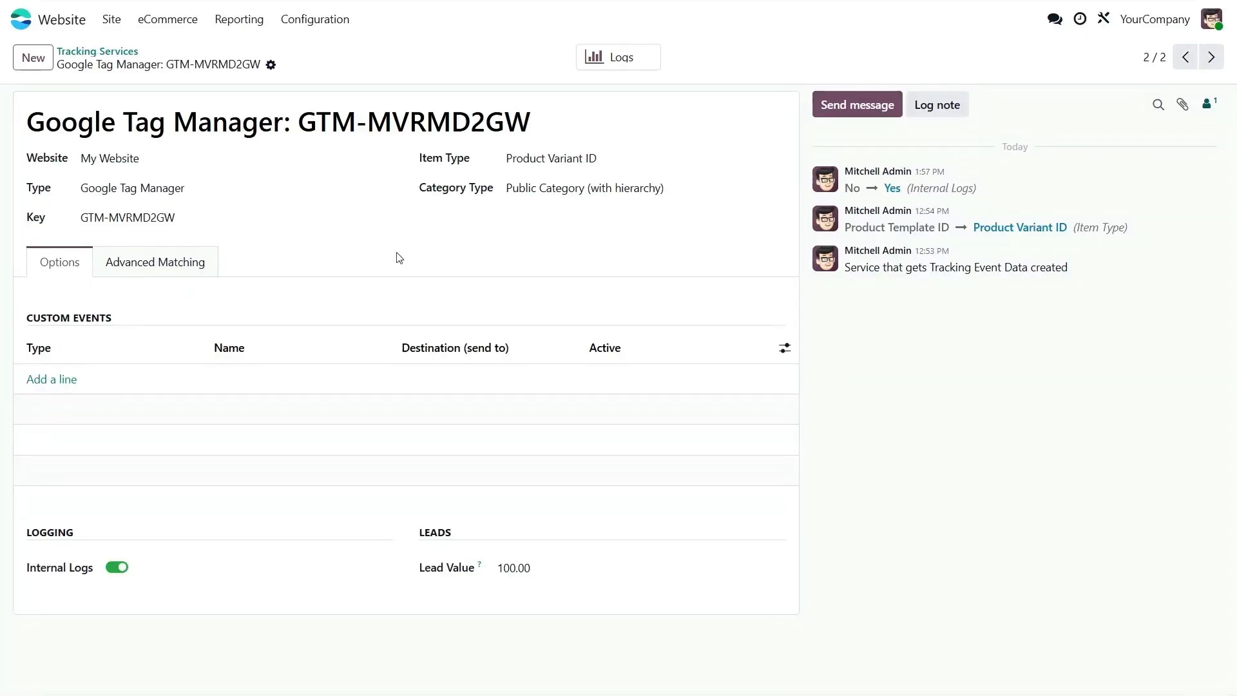
Open the tracking logs of the Google Tag Manager service to review the events recorded for the test order
left_click(336, 26)
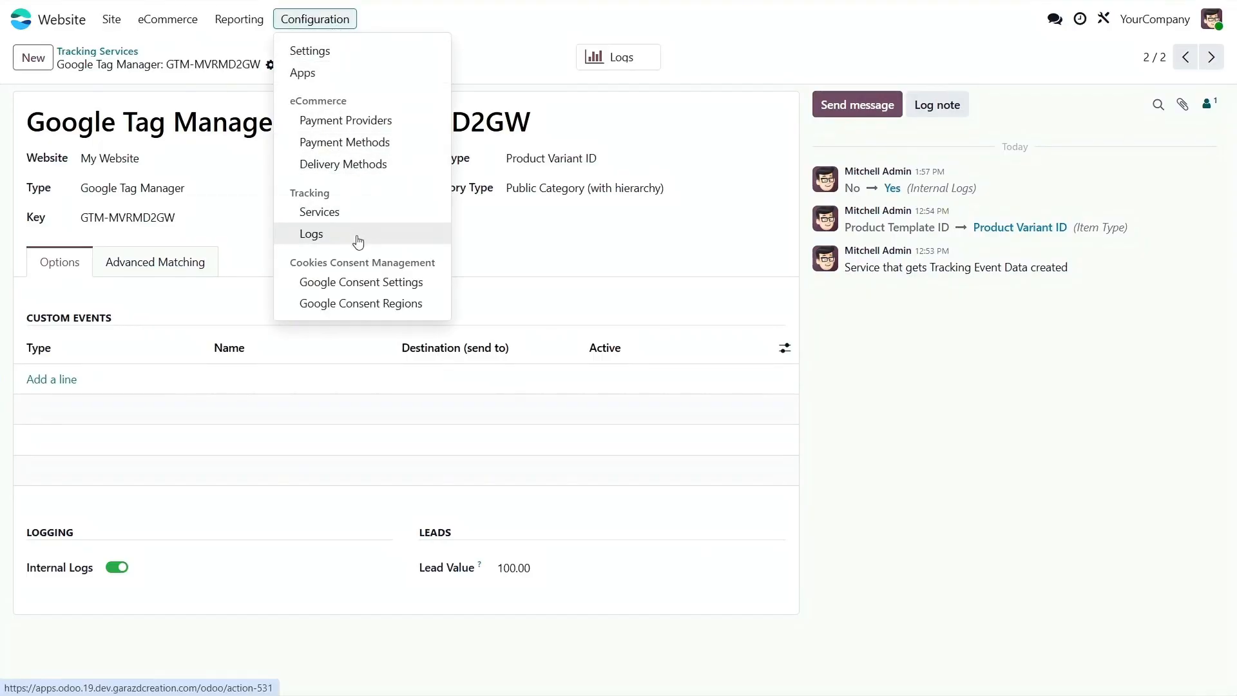
left_click(519, 65)
left_click(622, 70)
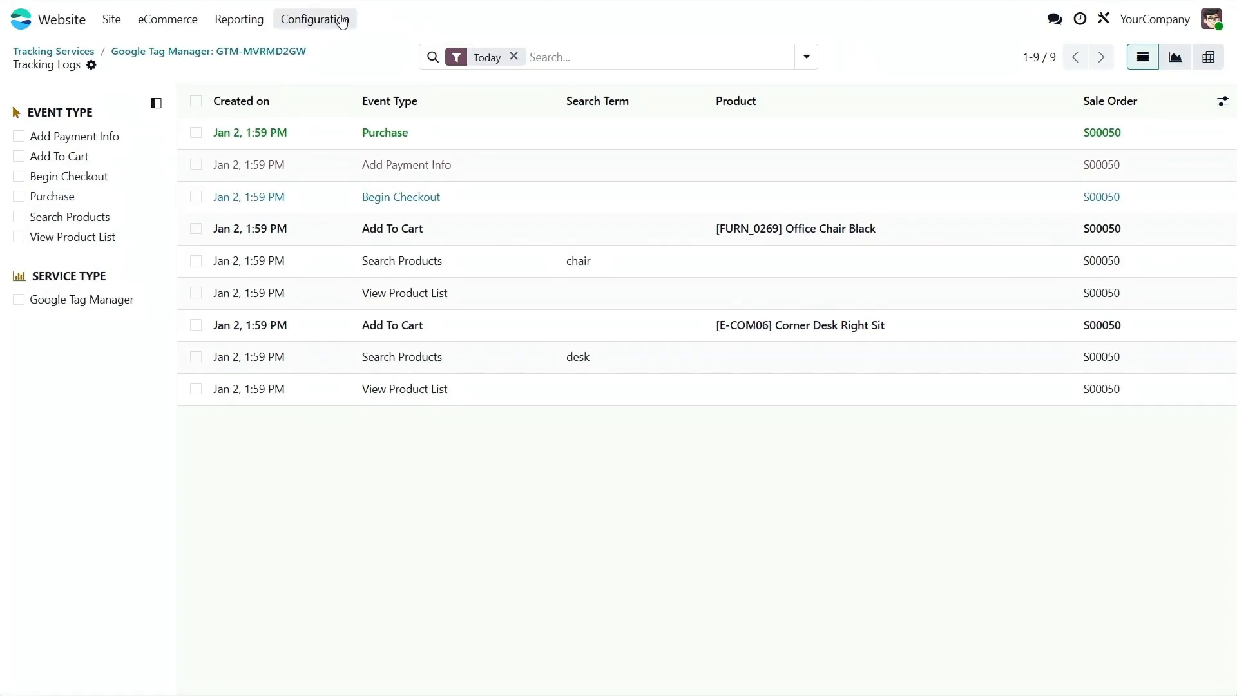
In the website settings, set the clean-up period for internal tracking logs to 15 days and enable unlinking logs after the period
left_click(341, 23)
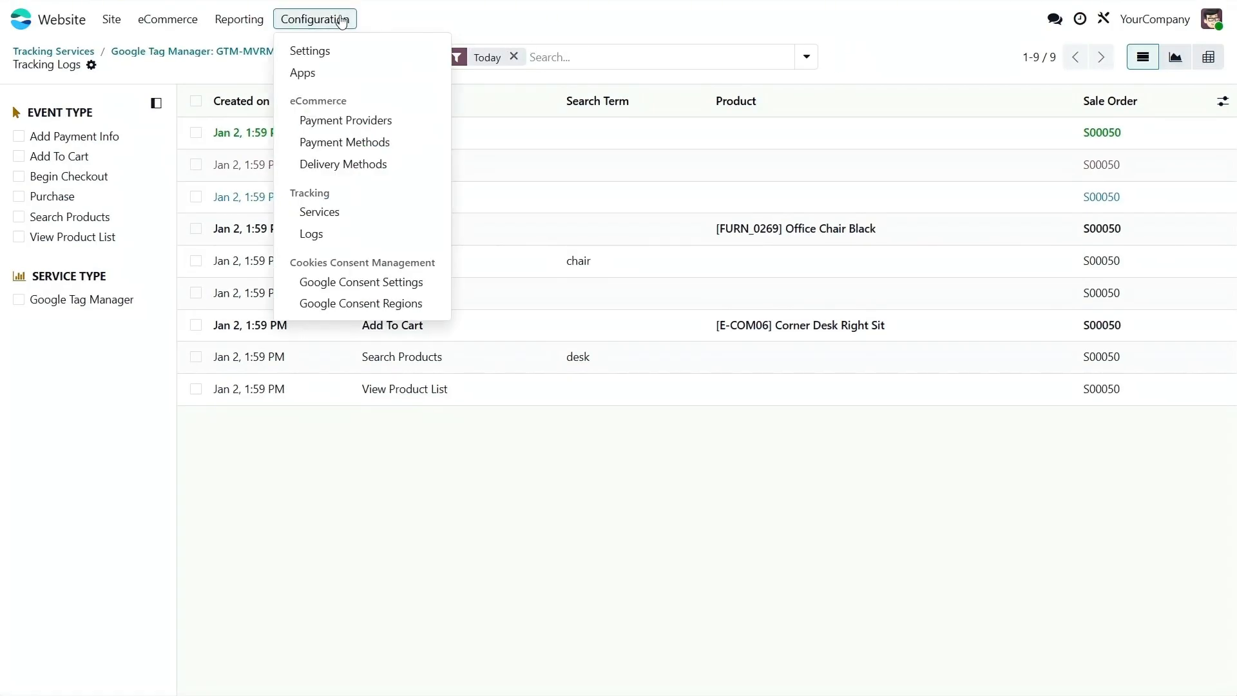
left_click(339, 60)
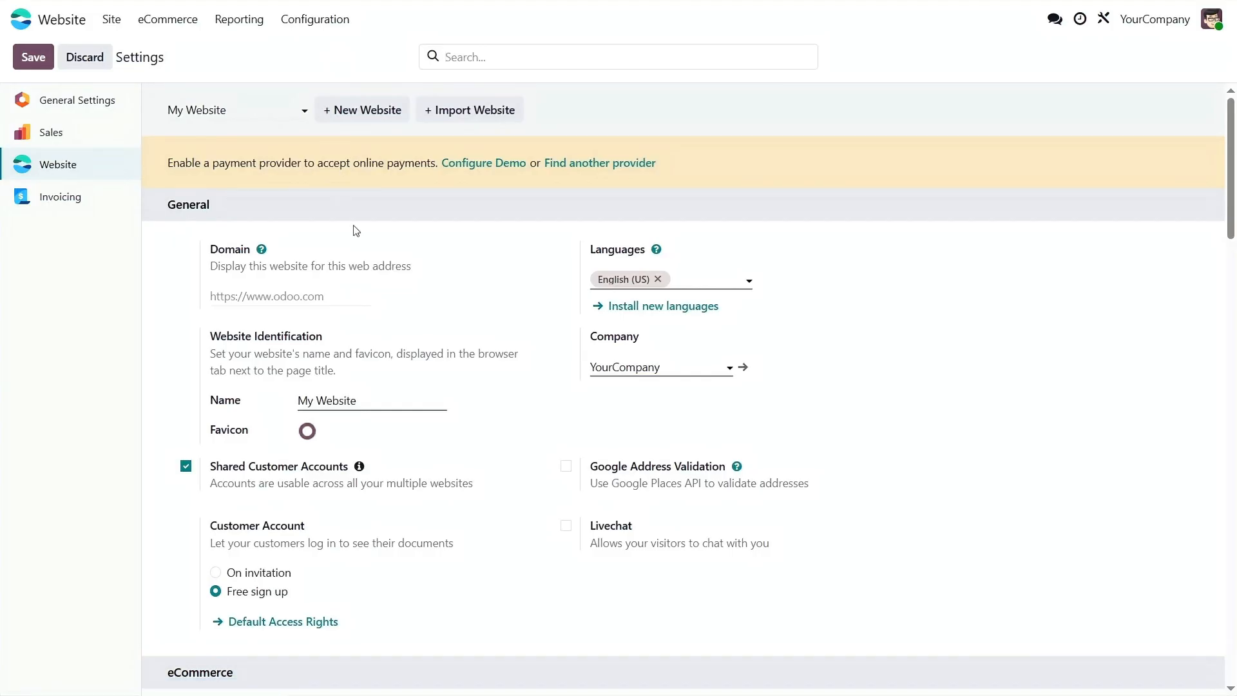
scroll(434, 351, "down", 20)
scroll(438, 356, "down", 1)
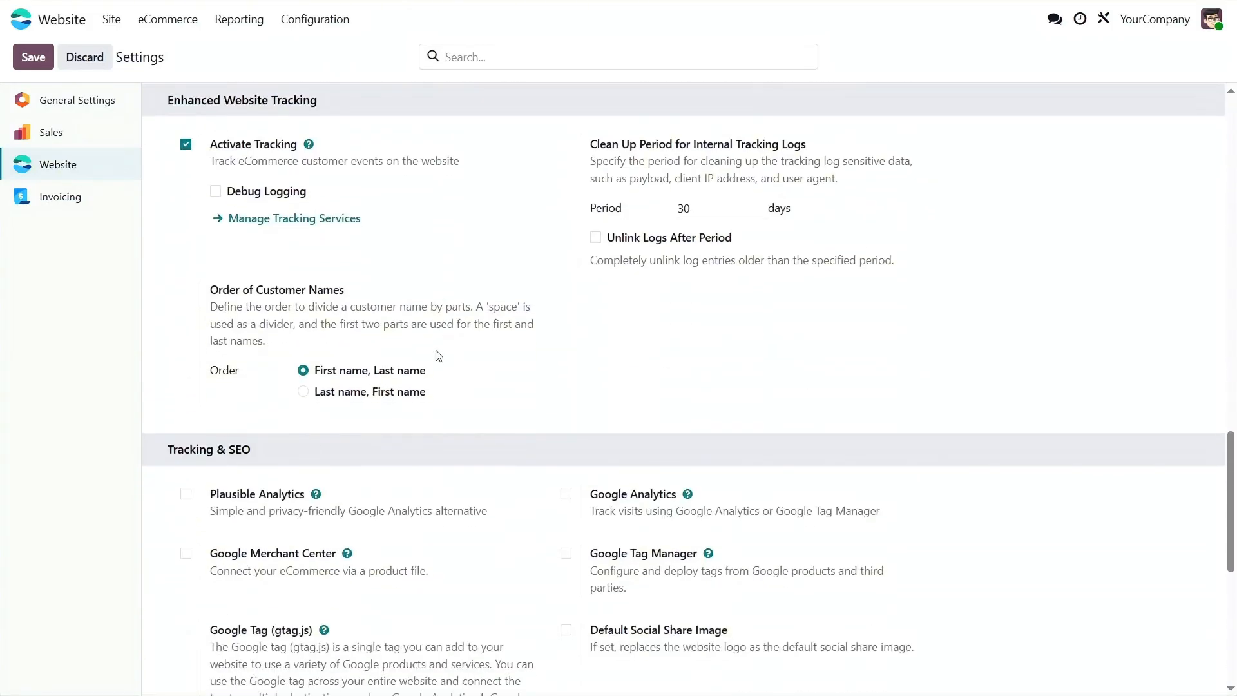
left_click(711, 212)
type("15")
left_click(739, 328)
left_click(594, 240)
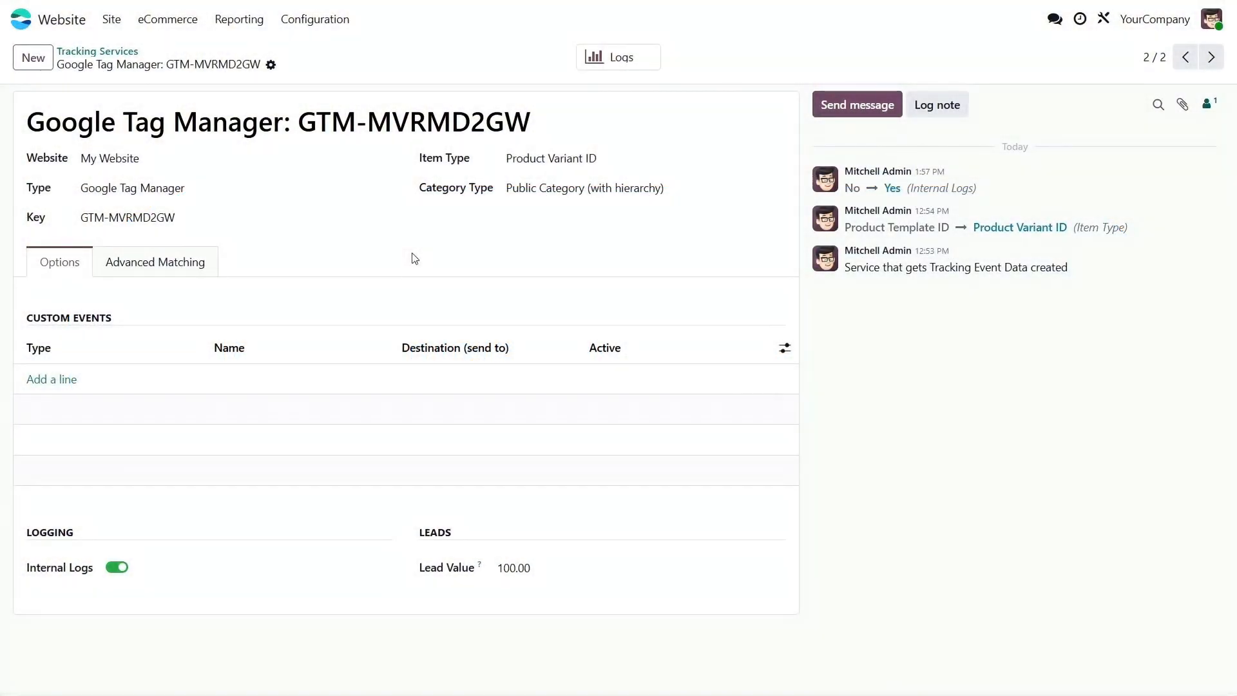
In the tracking service's advanced matching, allow enhanced conversions, enable all allowed customer data, and turn on hashing for the street
left_click(186, 265)
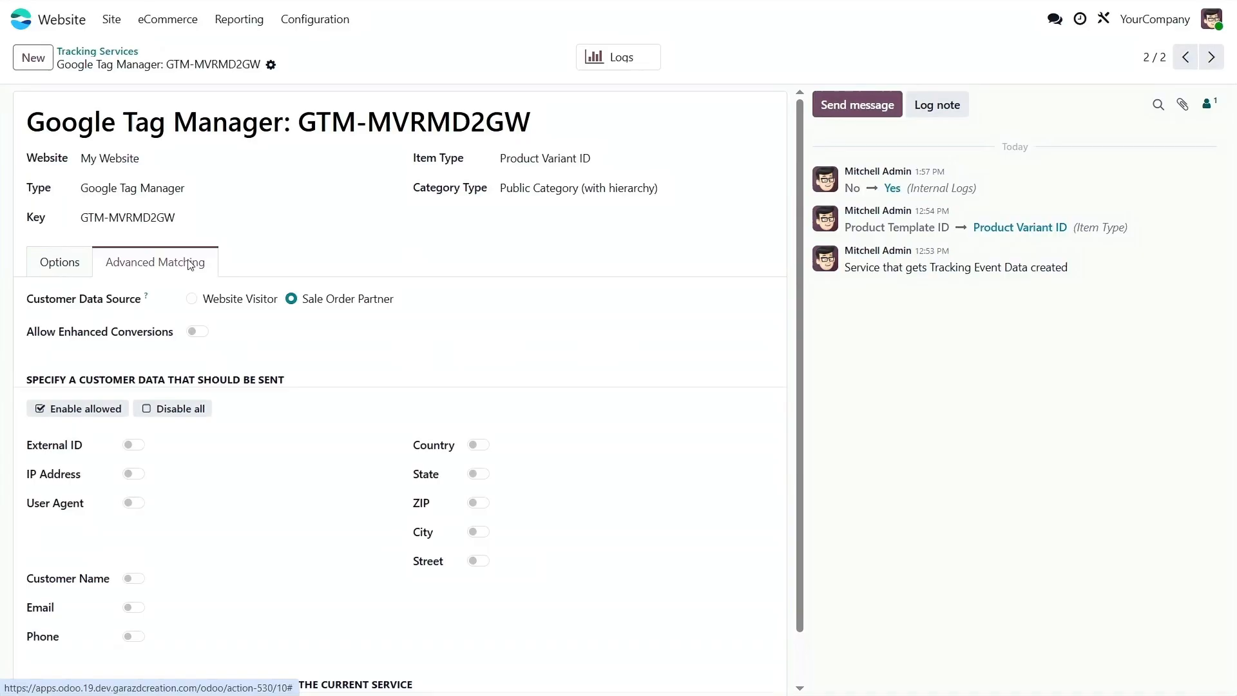
left_click(198, 331)
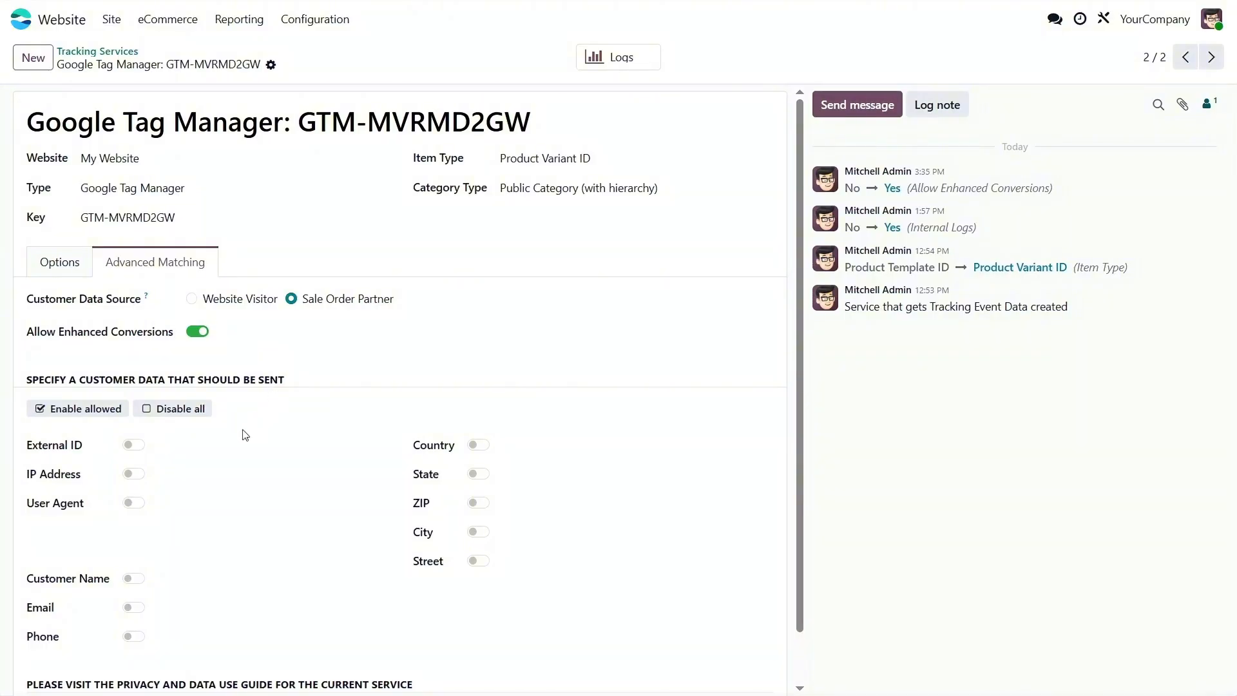
left_click(127, 417)
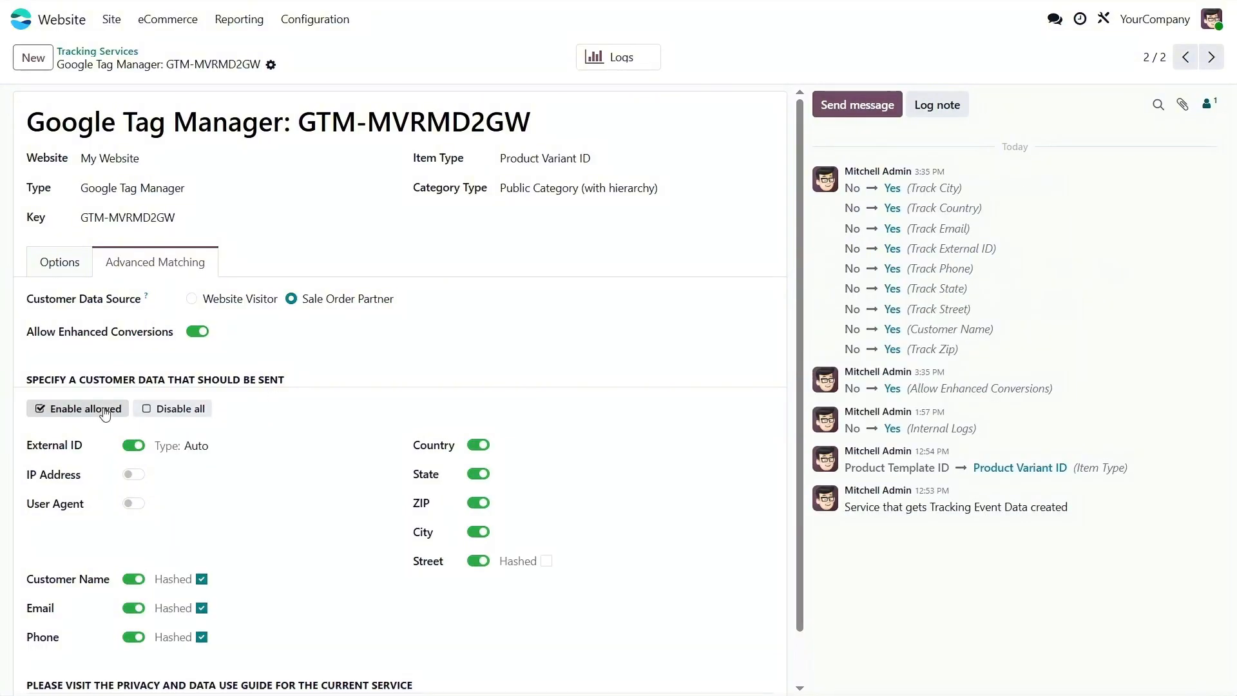
left_click(547, 561)
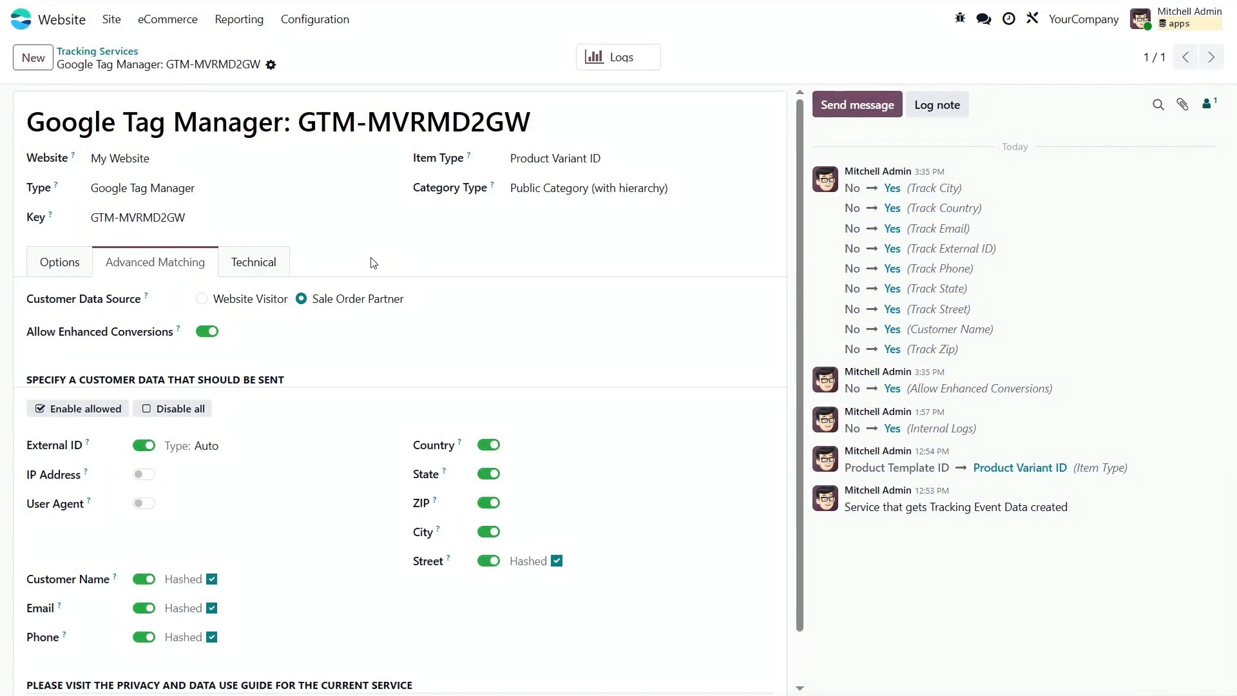
Set the tracking service's technical identifier field to Internal Reference (Product Variant) and save it
left_click(277, 267)
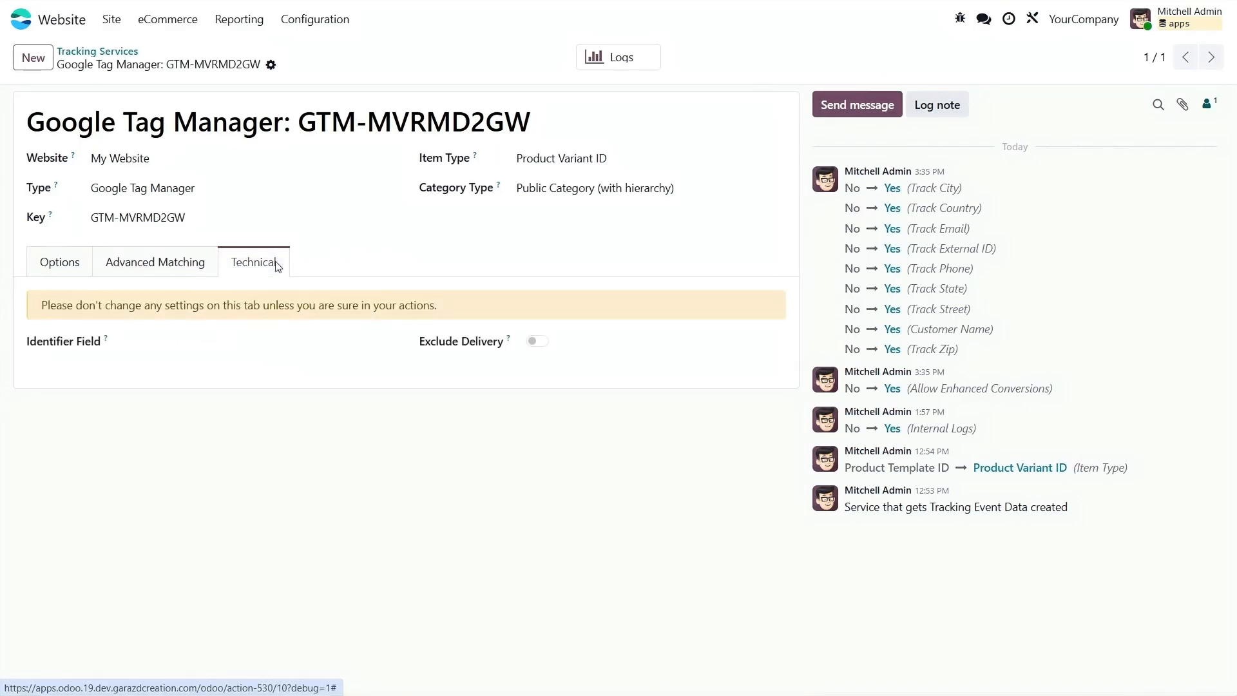
left_click(179, 341)
type("int")
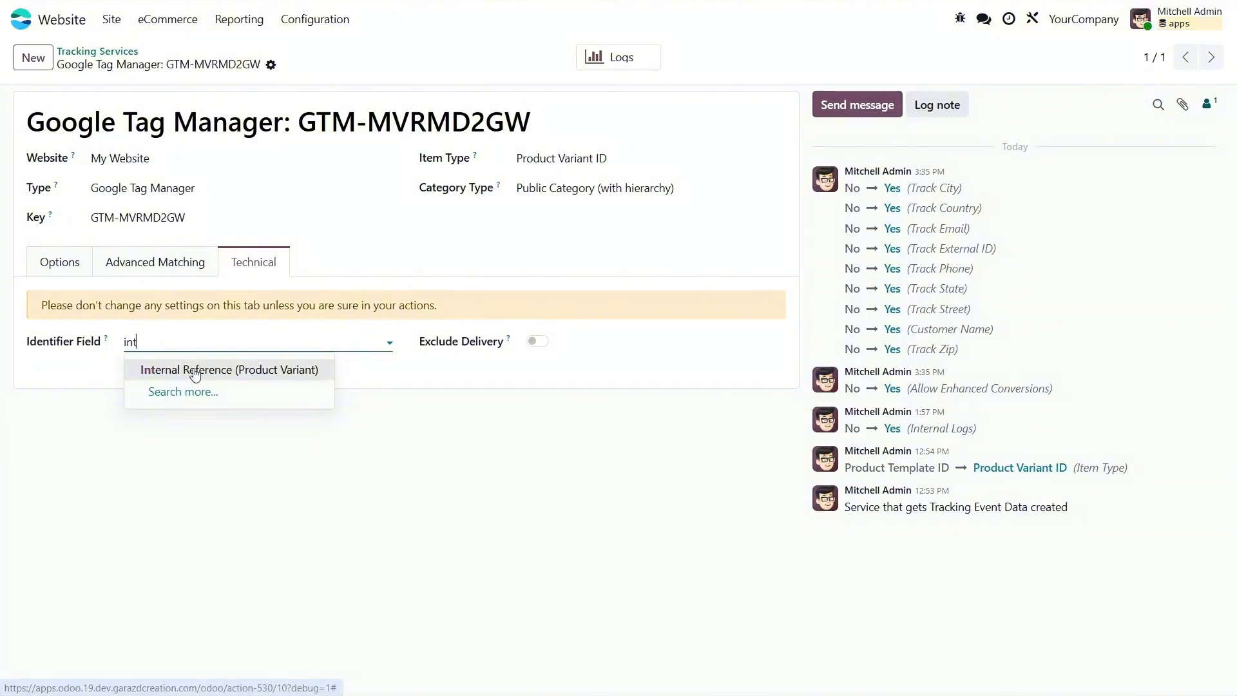
left_click(196, 371)
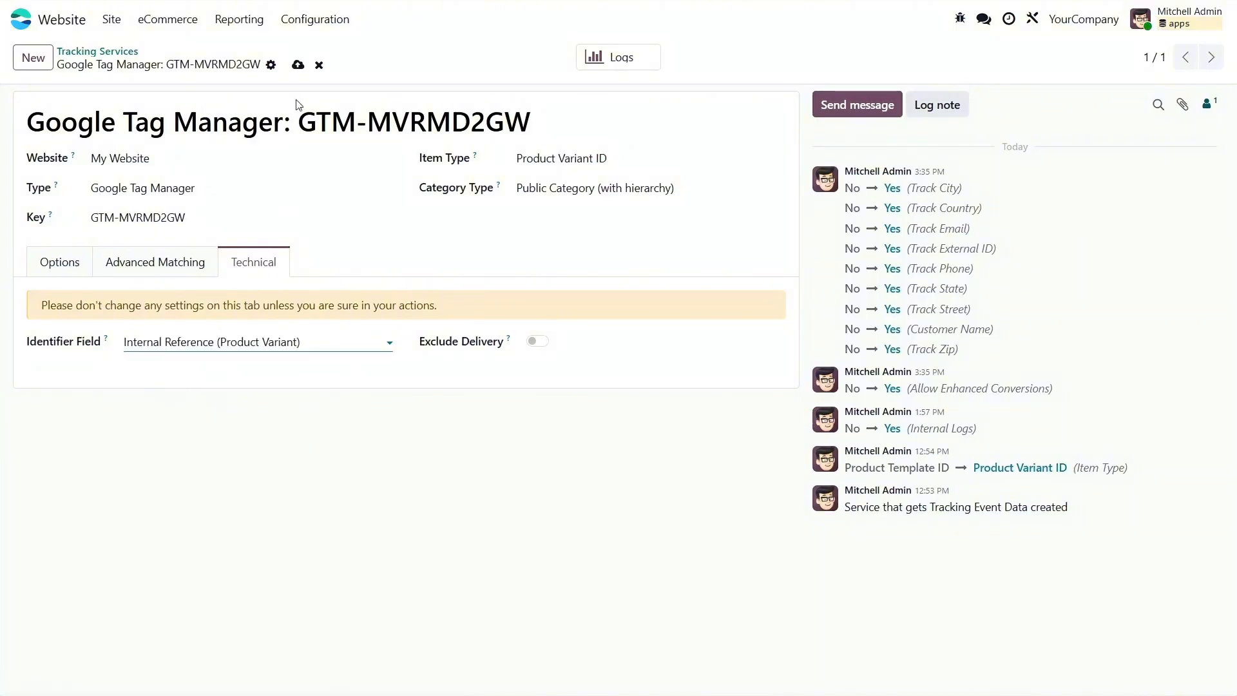
left_click(296, 67)
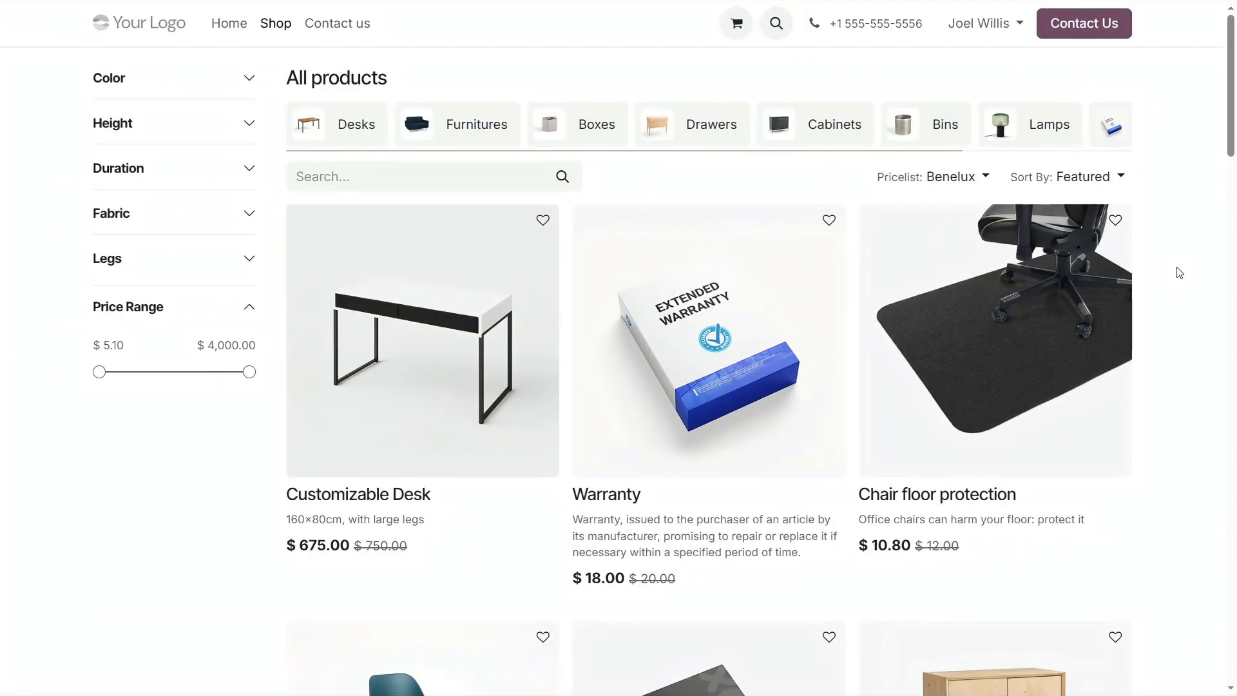
In the online shop, add the Cabinet with Doors to the cart
scroll(1179, 272, "down", 1)
scroll(1178, 272, "down", 5)
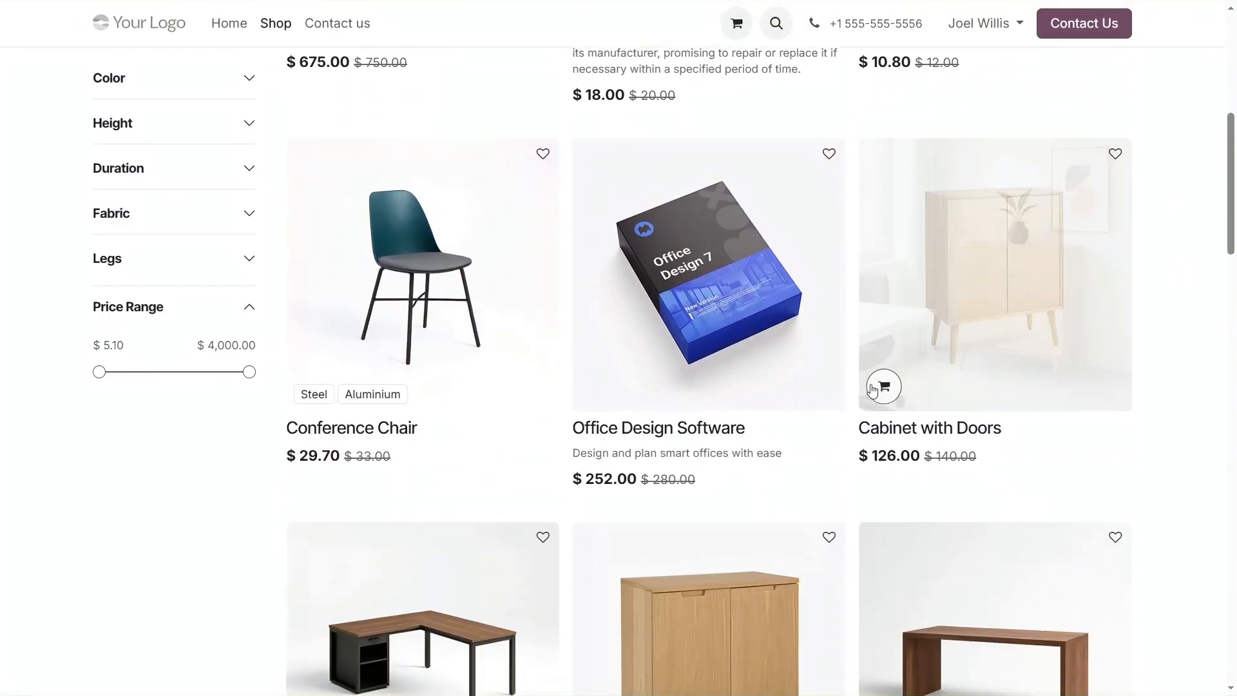
left_click(880, 388)
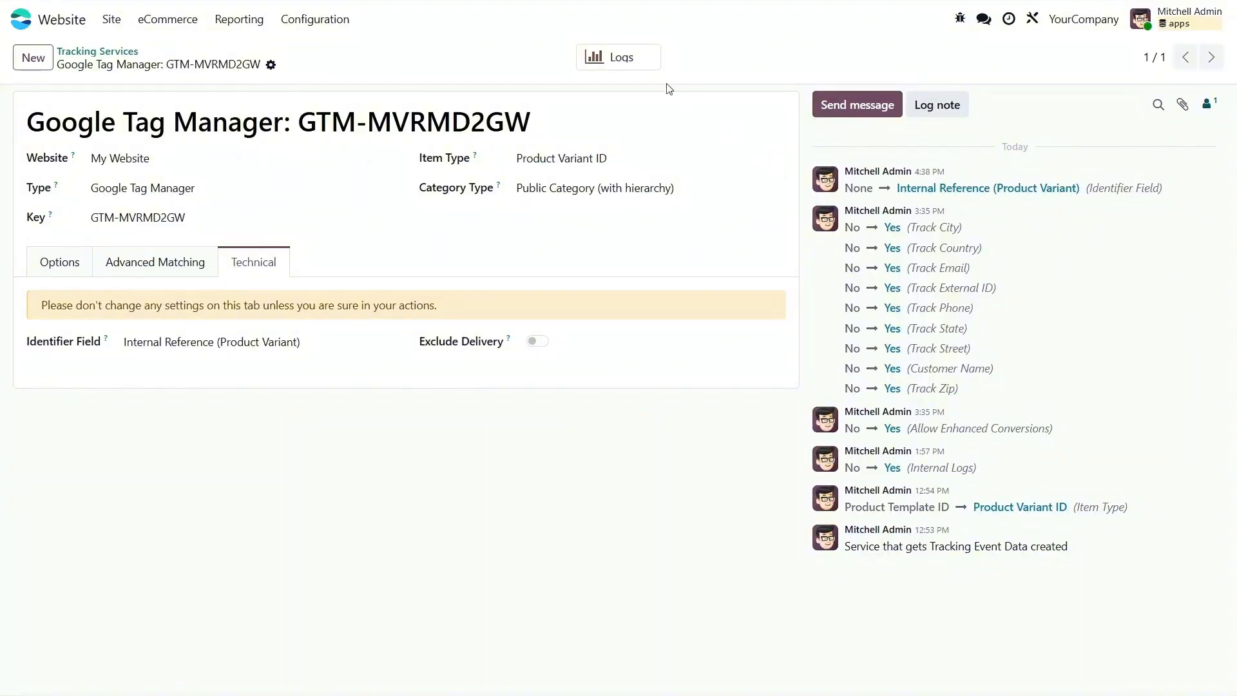
From the service's tracking logs, open the latest Add To Cart entry and examine the item ID in its payload
left_click(647, 62)
left_click(665, 129)
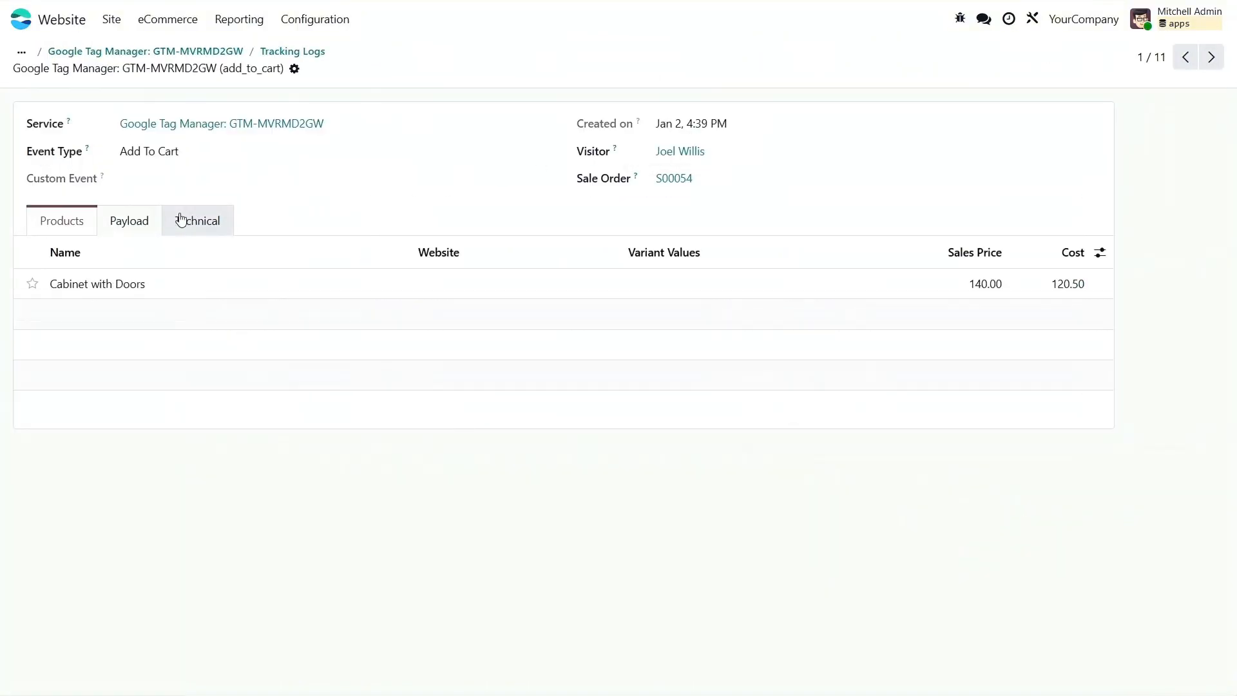
left_click(145, 223)
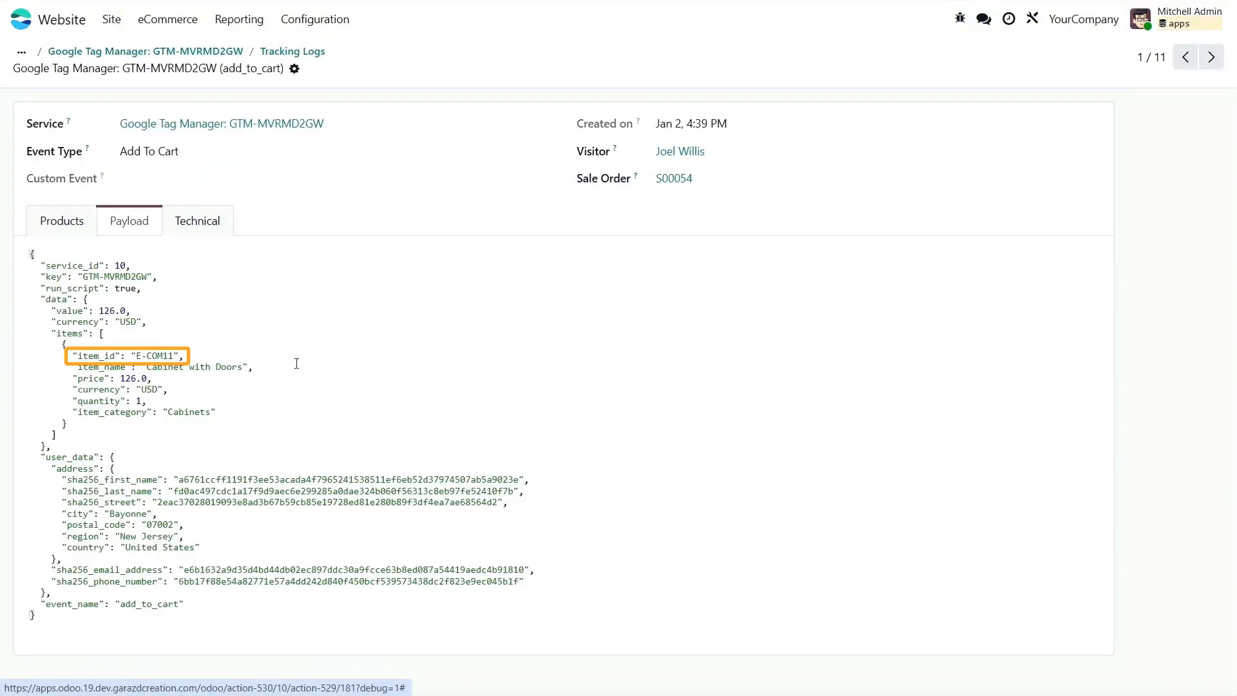